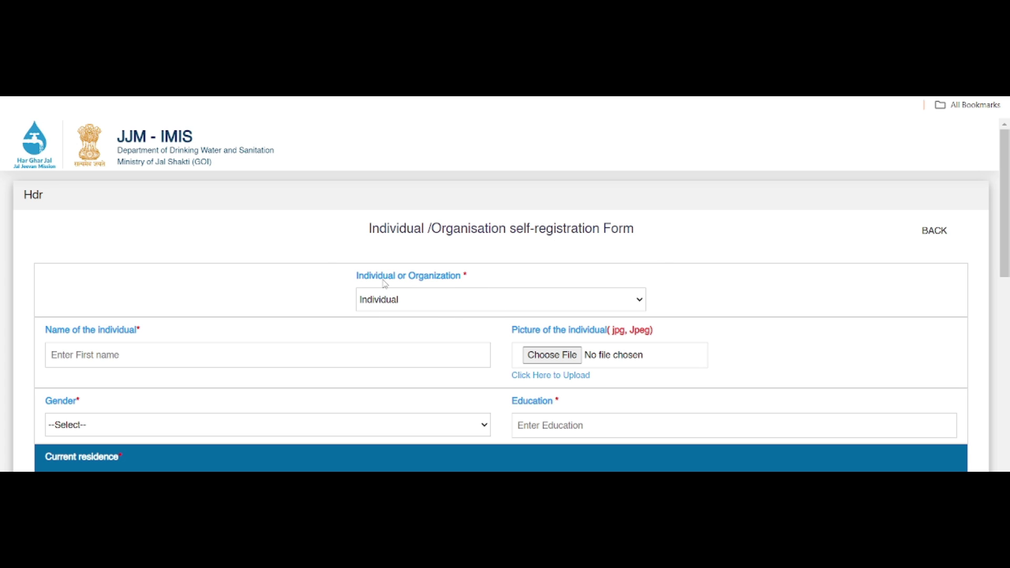
# Keep the applicant type as Individual and fill in the individual's name from the autofill suggestion.
pyautogui.click(403, 303)
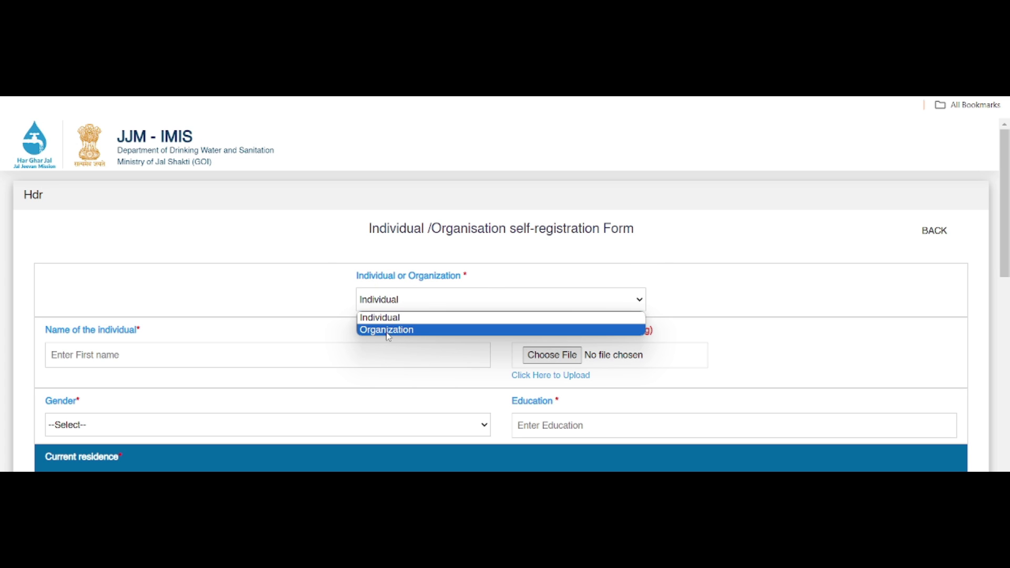
pyautogui.click(406, 319)
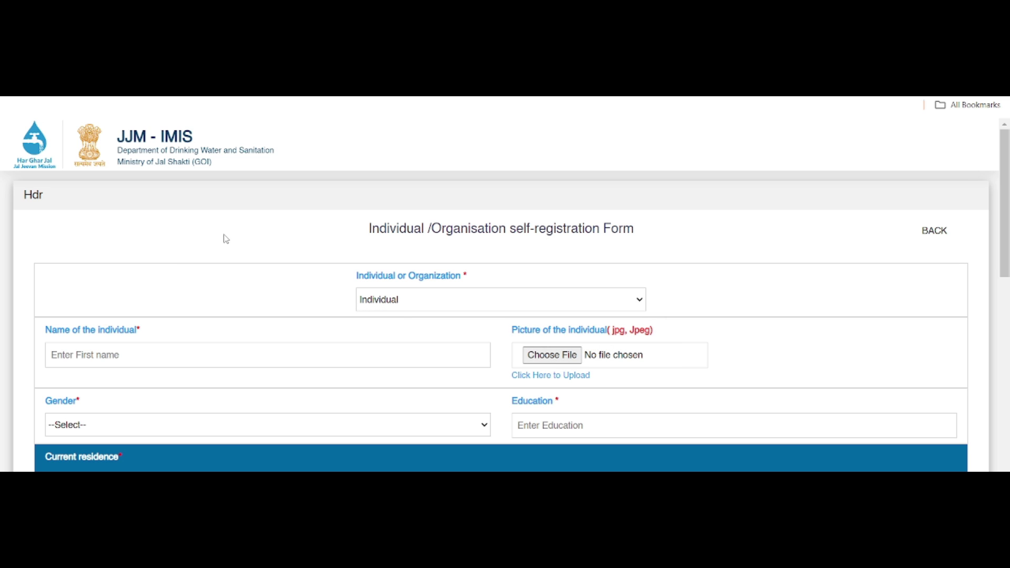
pyautogui.scroll(-1, 169, 260)
pyautogui.moveTo(47, 265); pyautogui.dragTo(139, 278)
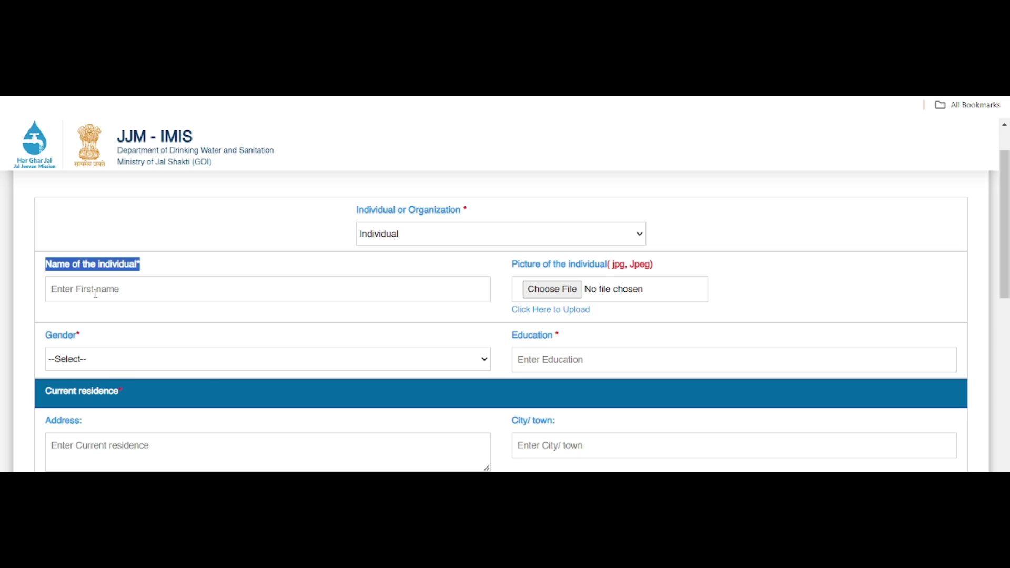
pyautogui.click(95, 292)
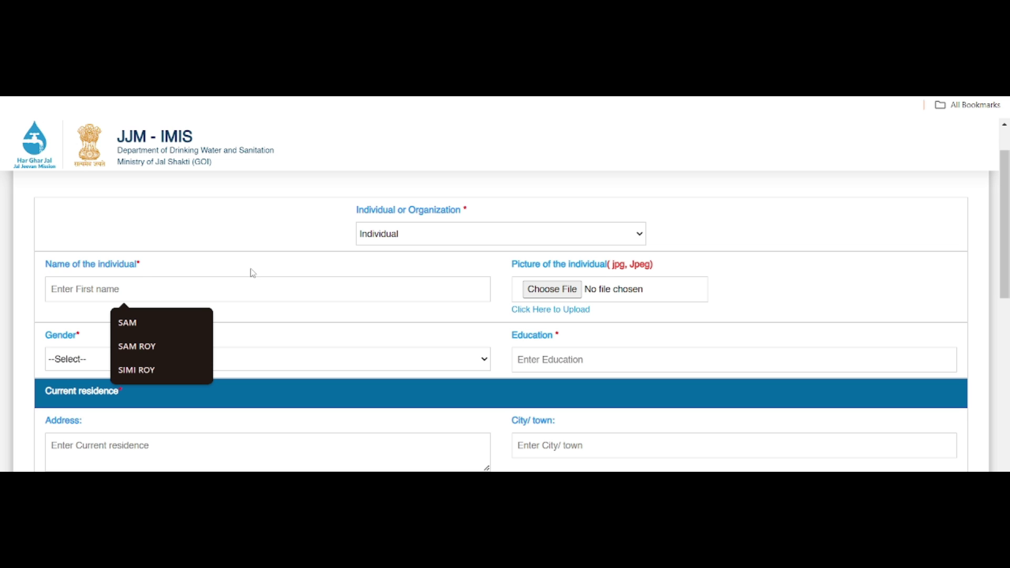
pyautogui.write('SIMI')
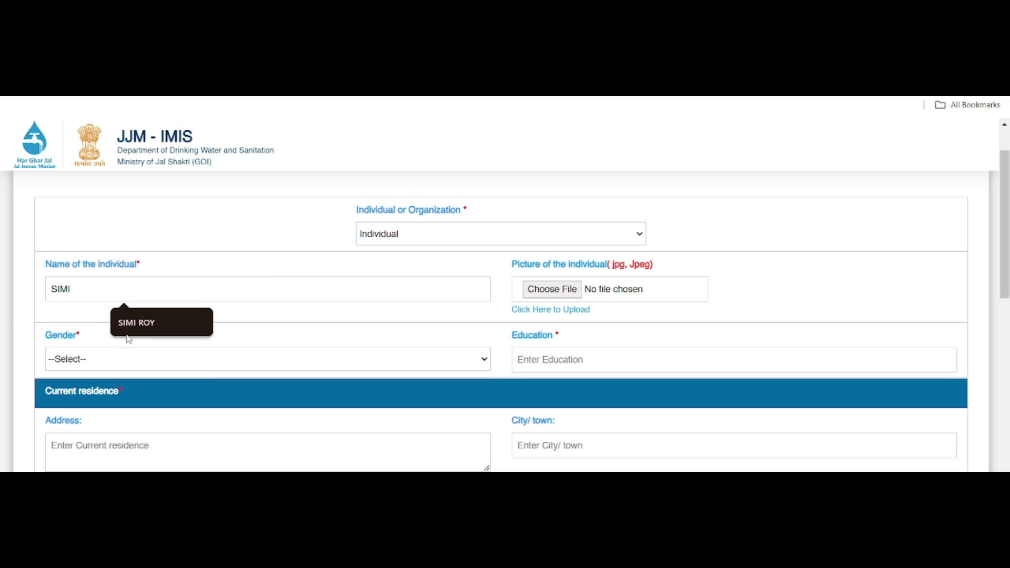
pyautogui.click(142, 327)
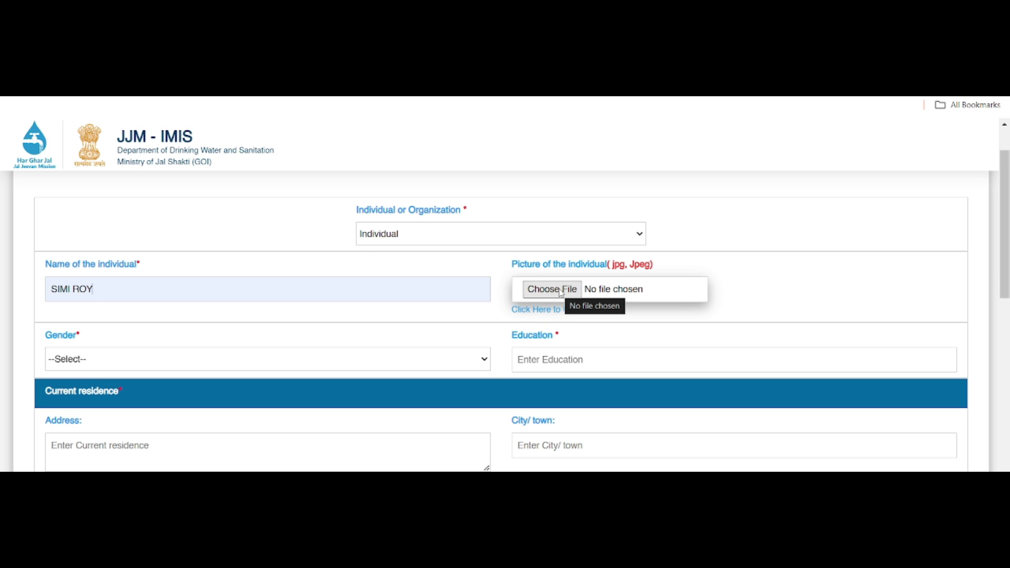
# Upload DocScanner May 25, 2024 01-07.jpg from Pictures as the individual's photo.
pyautogui.click(560, 290)
pyautogui.scroll(-3, 360, 330)
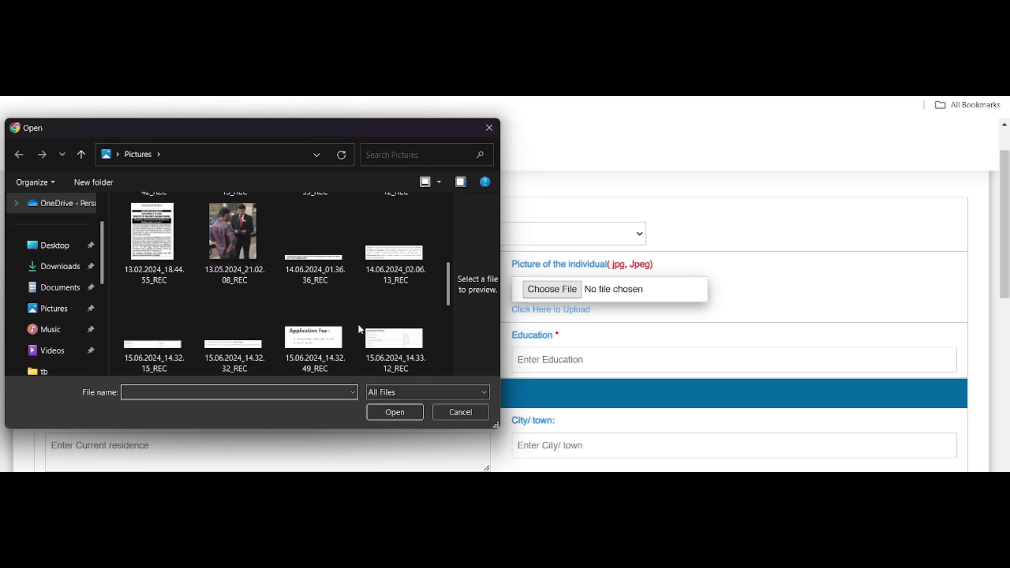
pyautogui.scroll(-3, 358, 329)
pyautogui.doubleClick(304, 332)
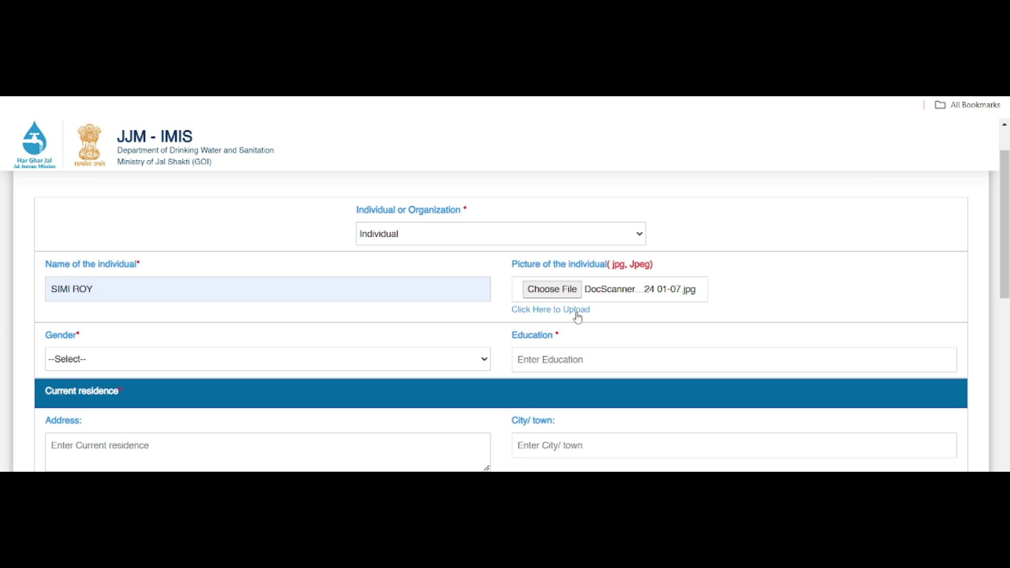
pyautogui.click(560, 310)
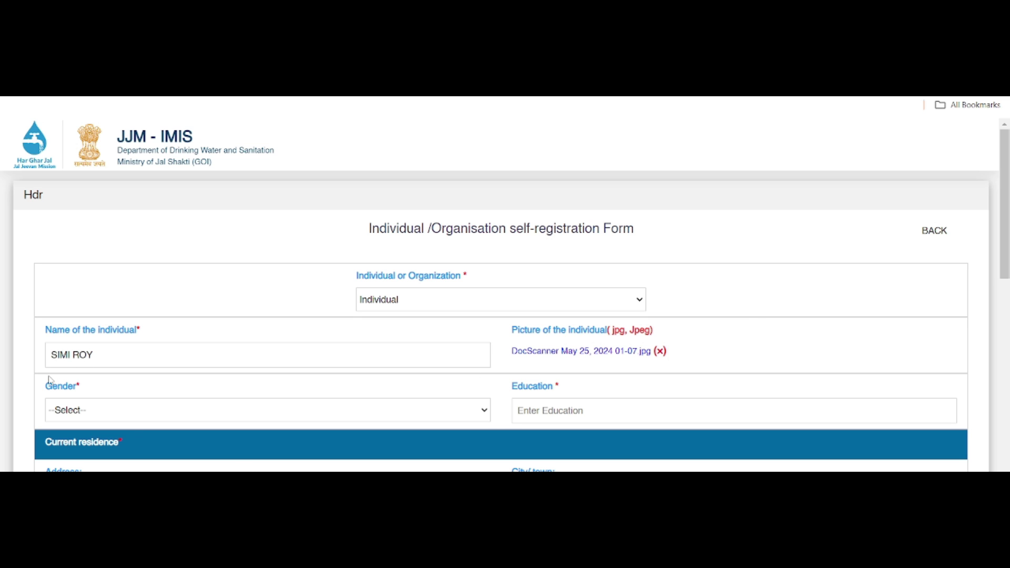
# Set the applicant's gender to Female.
pyautogui.doubleClick(57, 392)
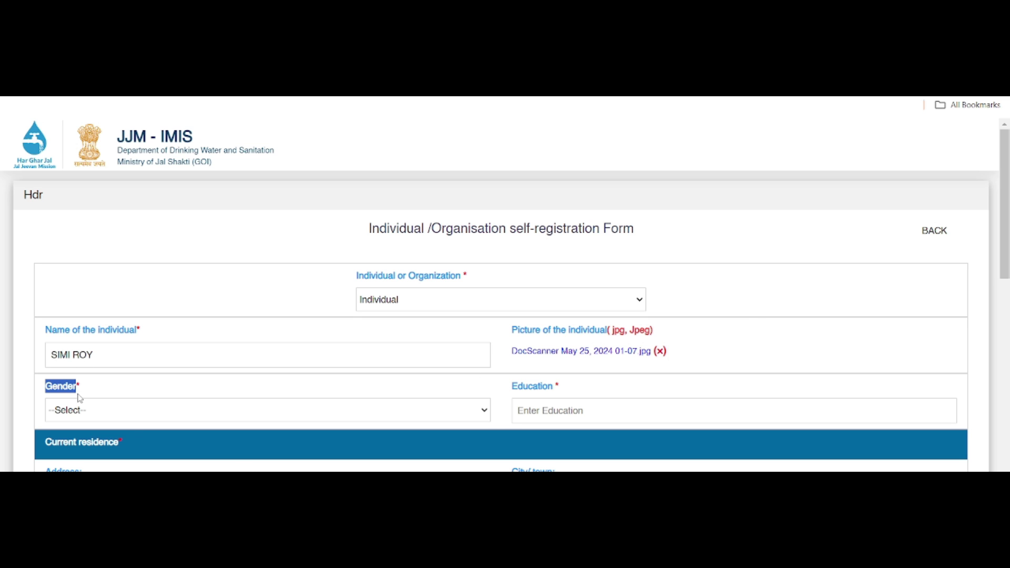
pyautogui.click(252, 418)
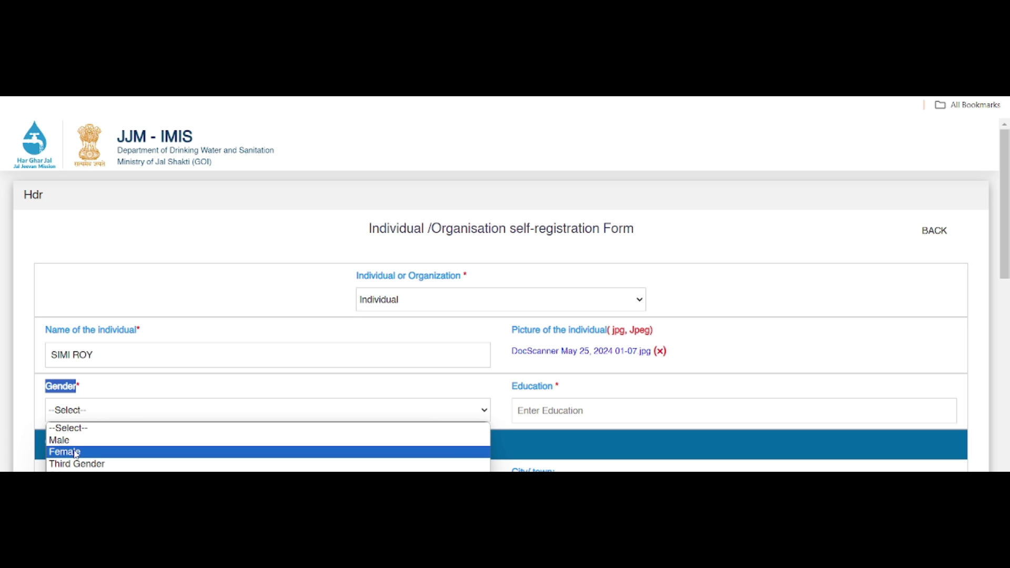
pyautogui.click(76, 453)
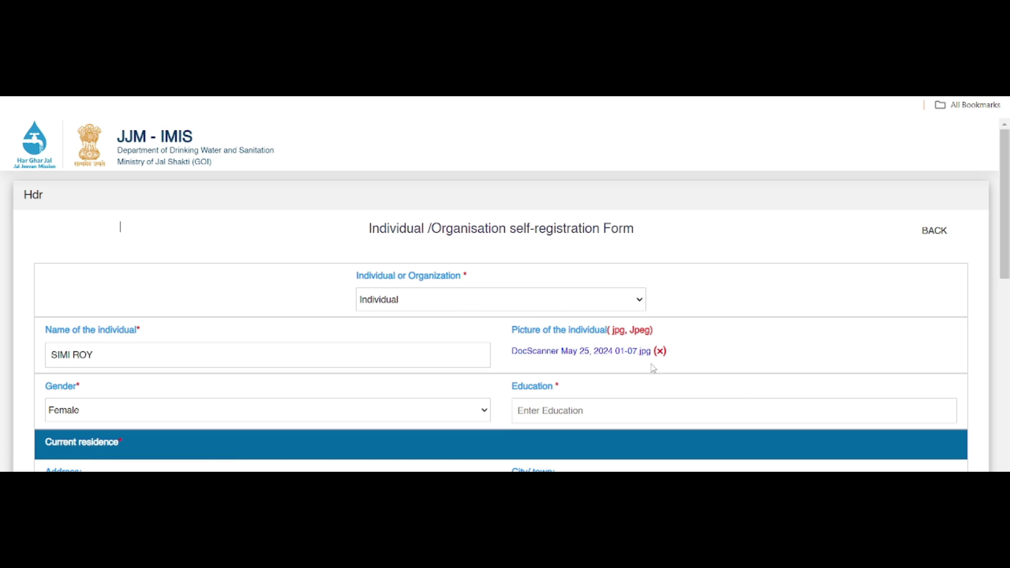
# Enter MADHYAMIK as the education level using the suggestion for 'MADHY'.
pyautogui.moveTo(513, 389); pyautogui.dragTo(556, 395)
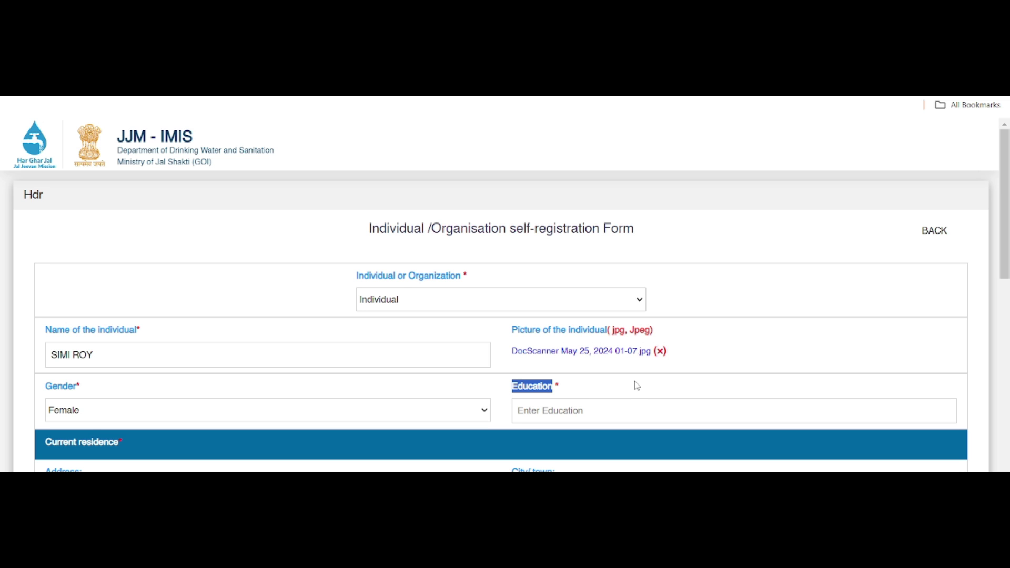
pyautogui.click(551, 411)
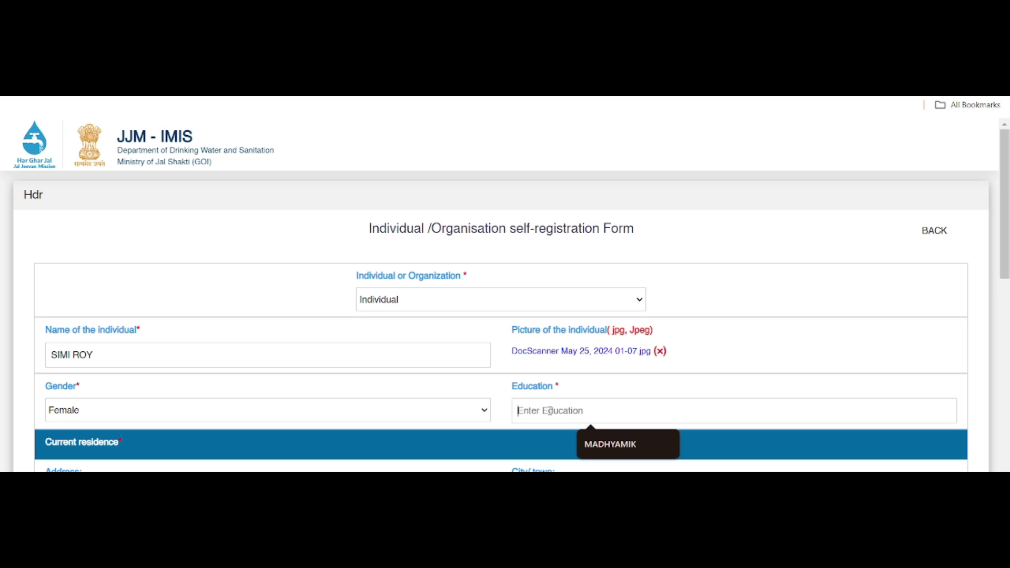
pyautogui.write('MADHY')
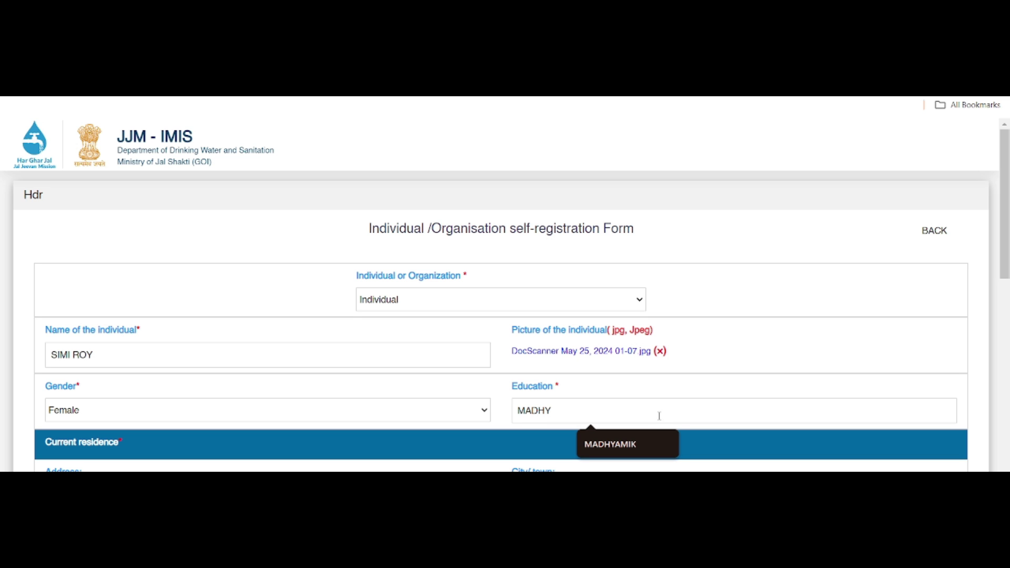
pyautogui.click(636, 443)
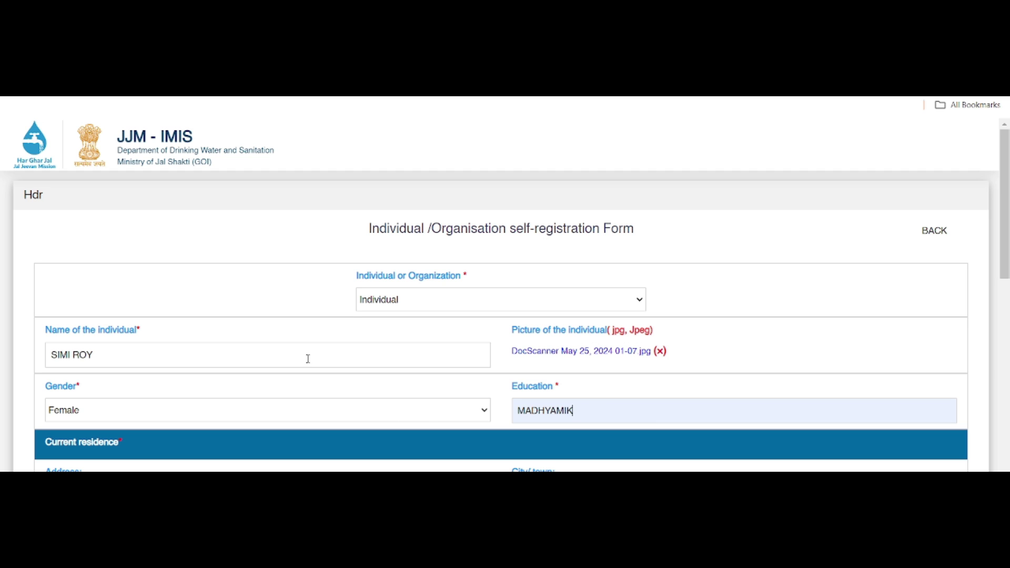
pyautogui.scroll(-1, 313, 391)
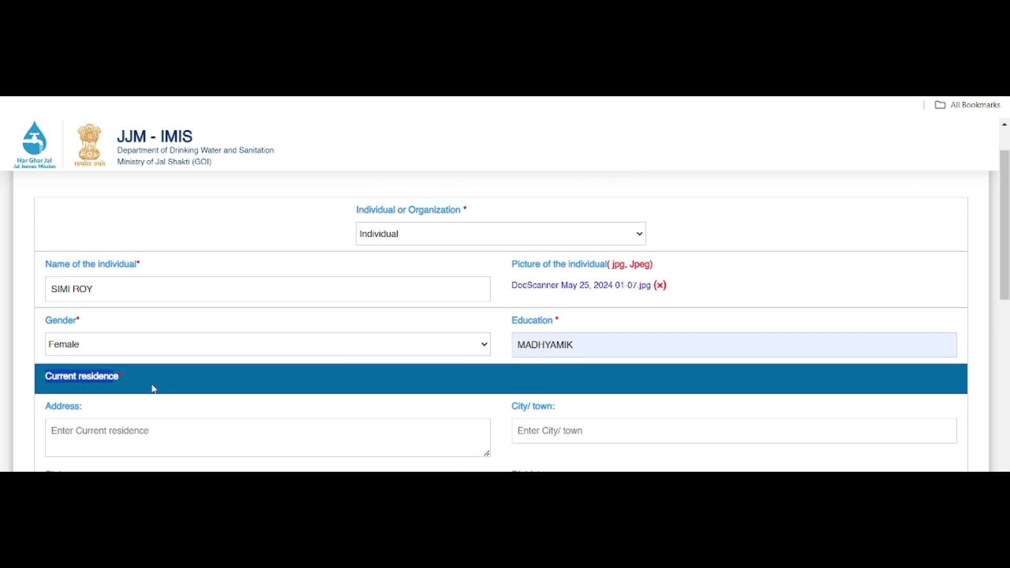
# Enter the street address and fill the city/town from the autofill suggestion.
pyautogui.scroll(-1, 160, 392)
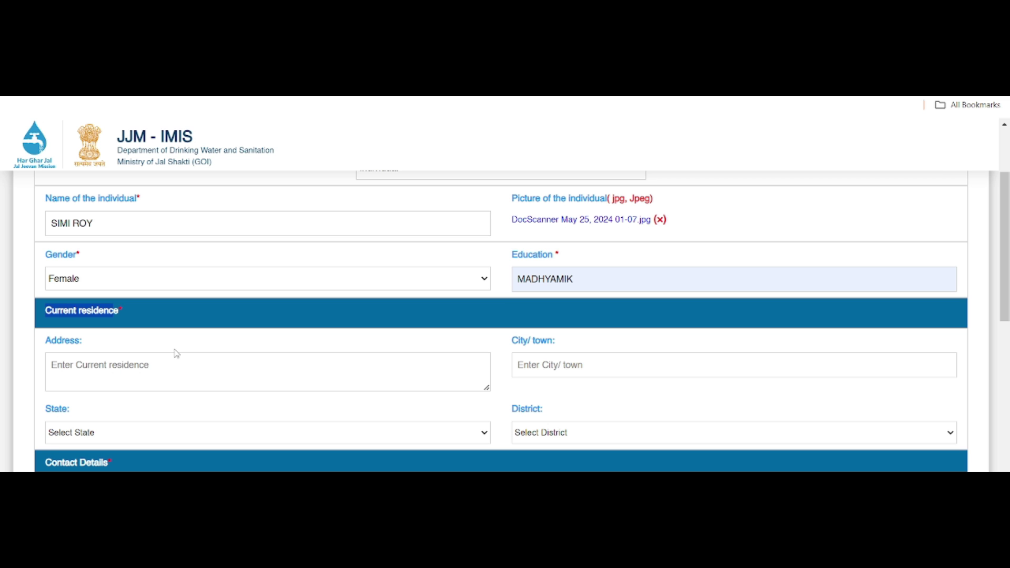
pyautogui.moveTo(51, 341); pyautogui.dragTo(83, 343)
pyautogui.click(93, 370)
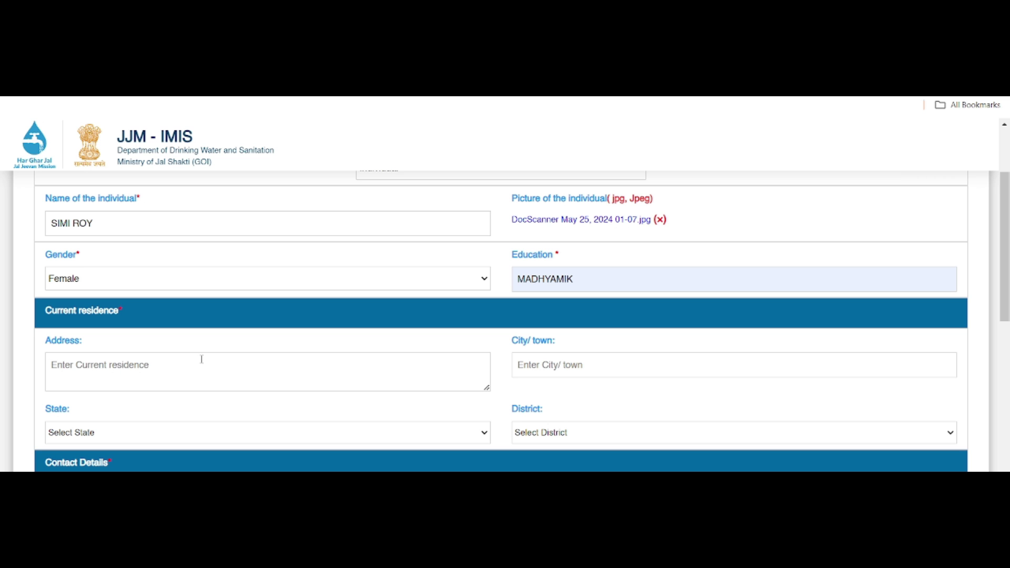
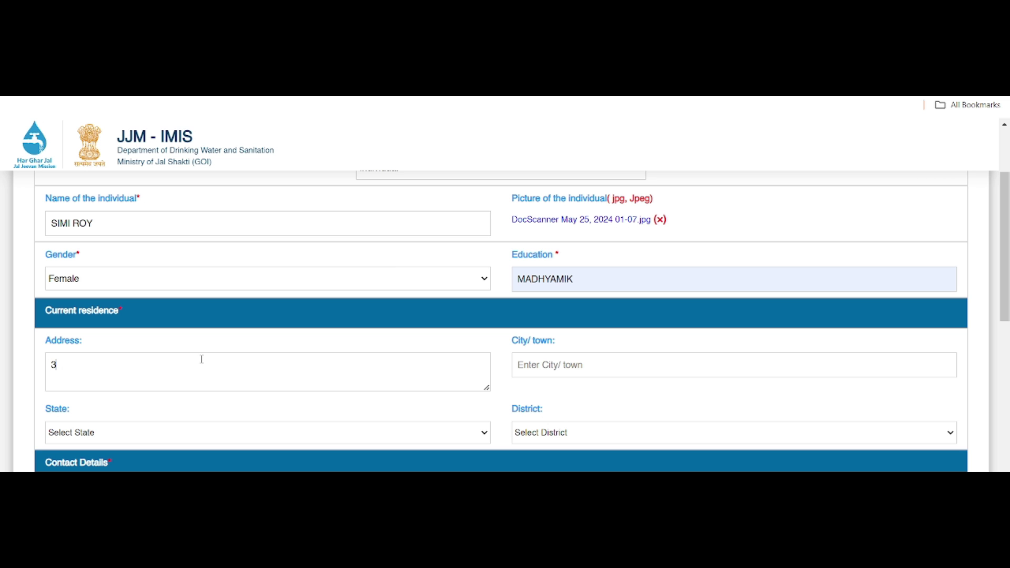
pyautogui.click(552, 370)
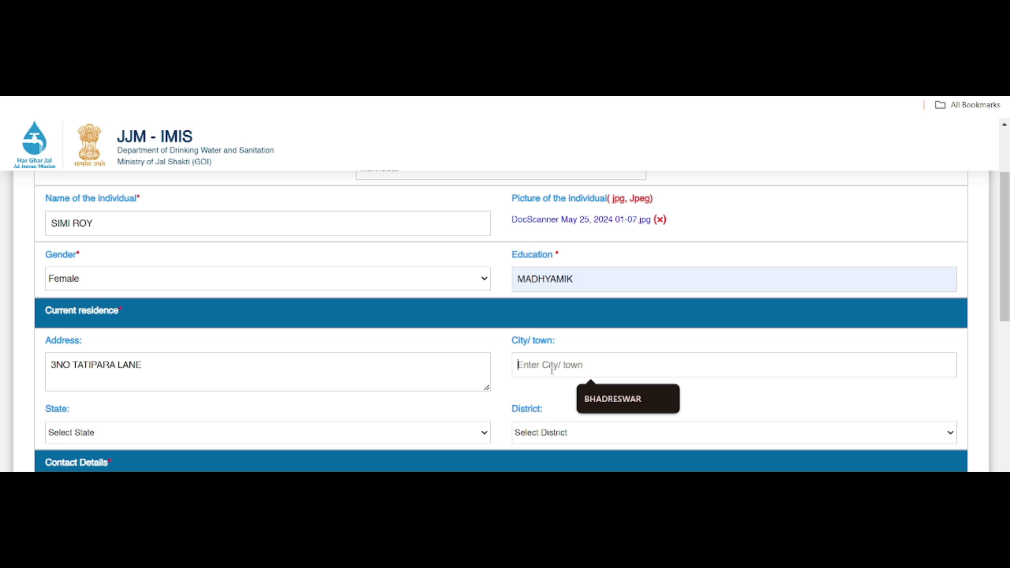
pyautogui.click(616, 401)
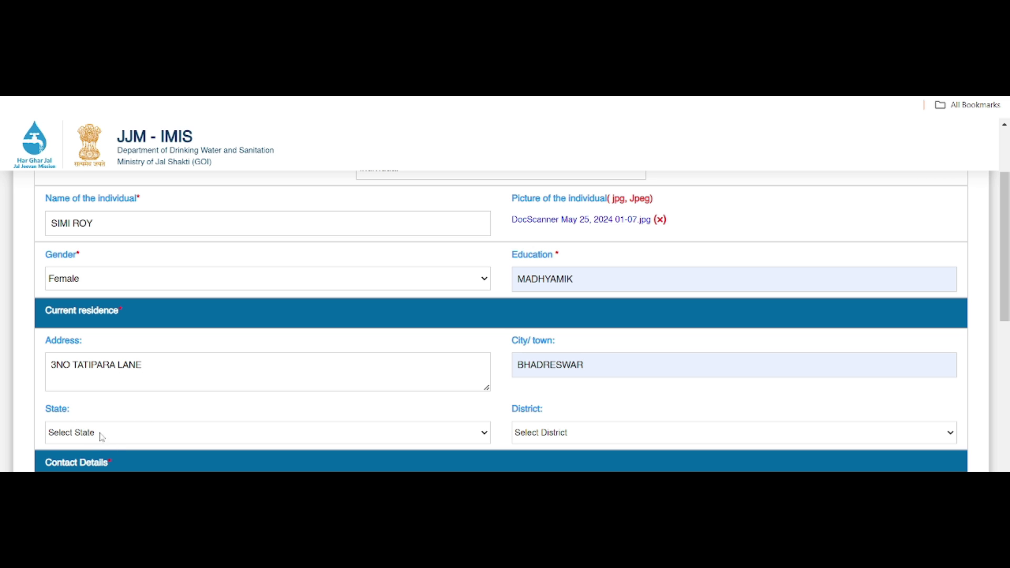
# Select West Bengal as the state and HOOGHLY as the district.
pyautogui.doubleClick(47, 412)
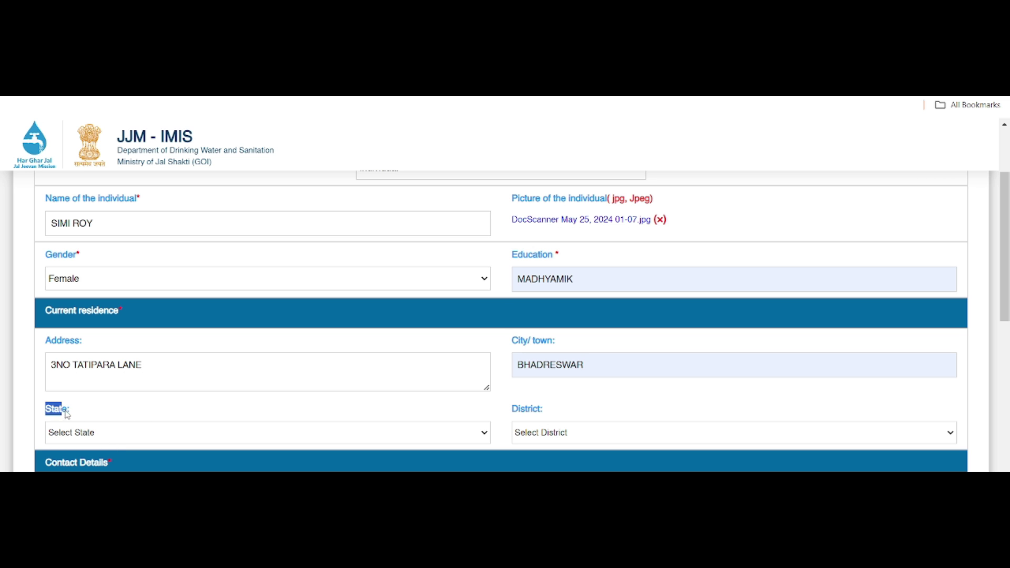
pyautogui.click(163, 437)
pyautogui.scroll(-1, 168, 368)
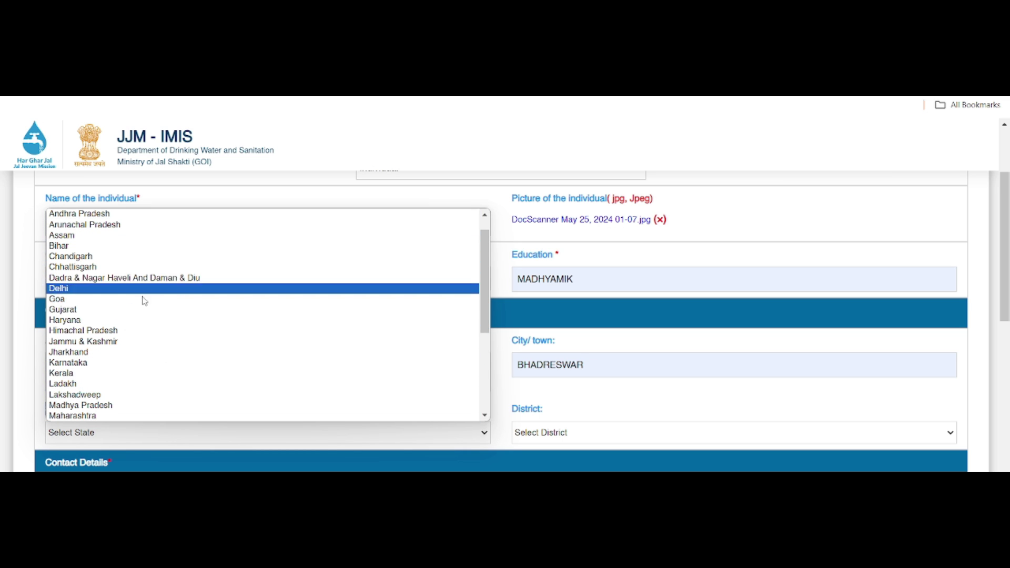
pyautogui.scroll(-1, 131, 368)
pyautogui.scroll(-3, 128, 391)
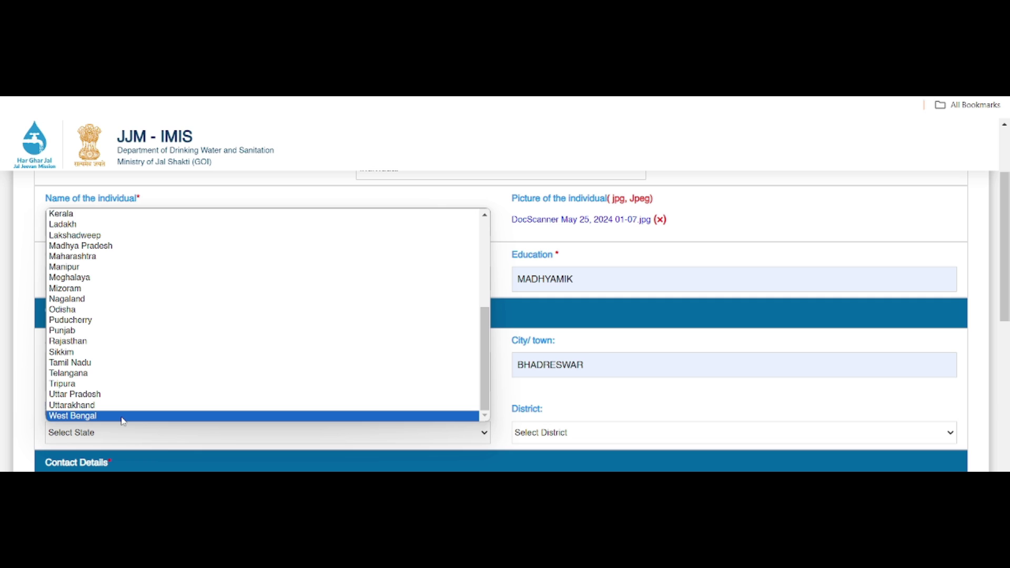
pyautogui.click(122, 417)
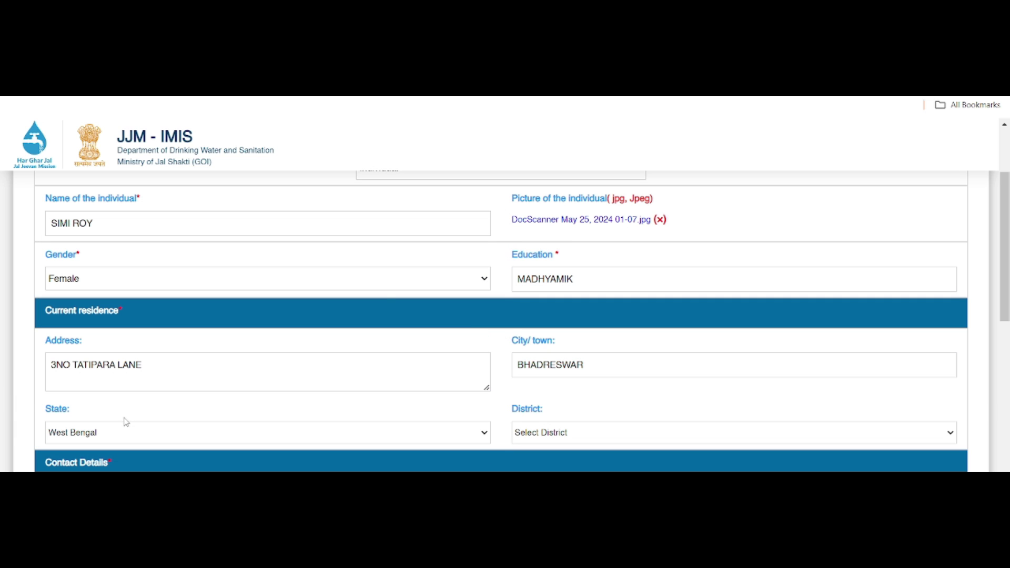
pyautogui.click(586, 437)
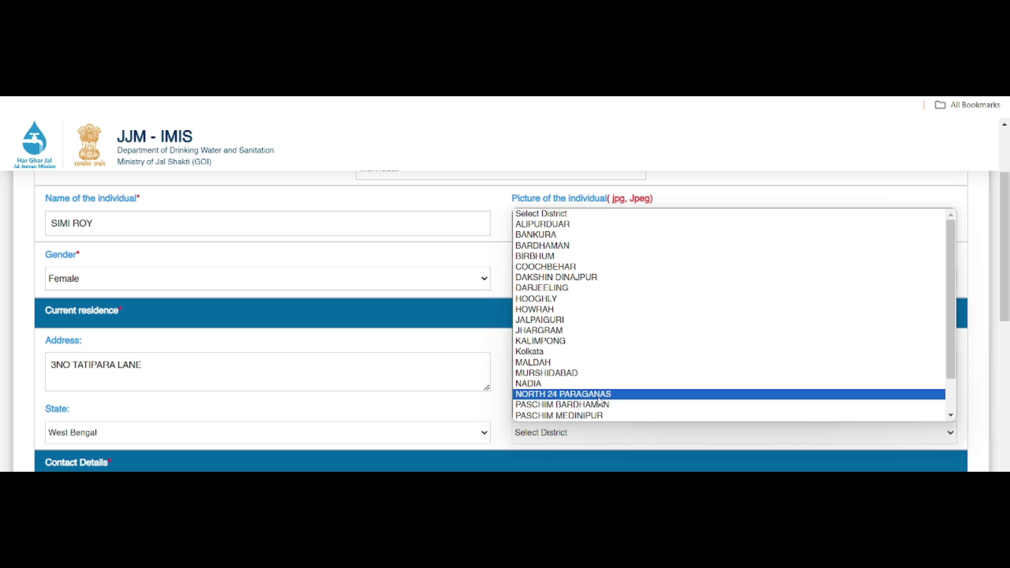
pyautogui.scroll(-2, 589, 295)
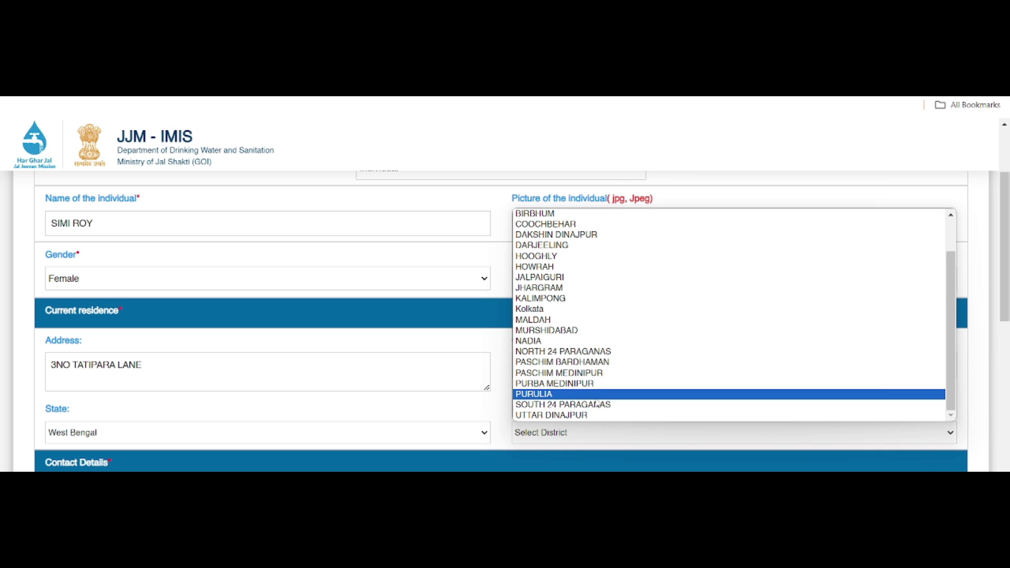
pyautogui.click(539, 257)
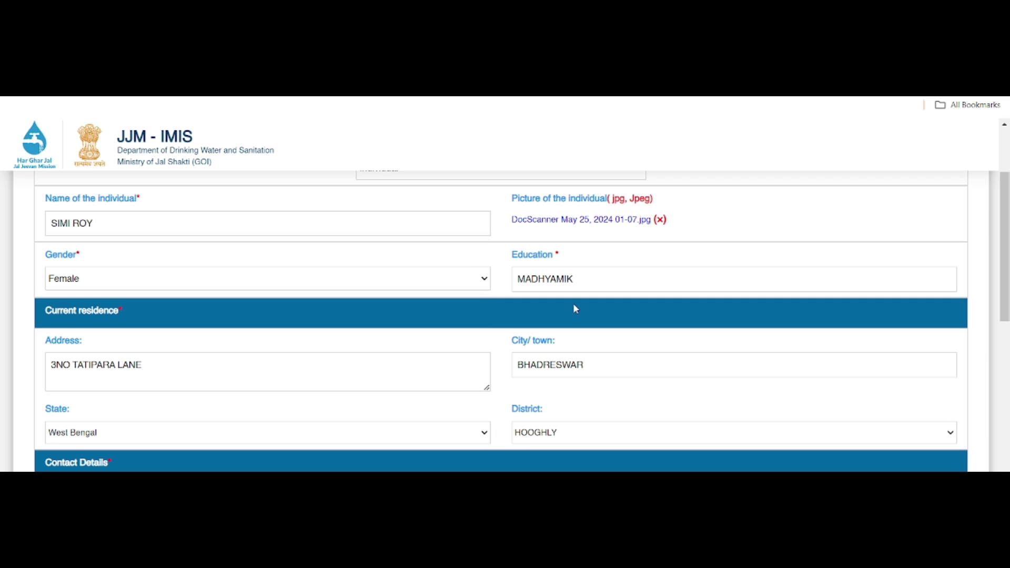
pyautogui.scroll(-1, 543, 377)
# Enter the mobile number and paste in the contact's e-mail address.
pyautogui.scroll(-2, 542, 377)
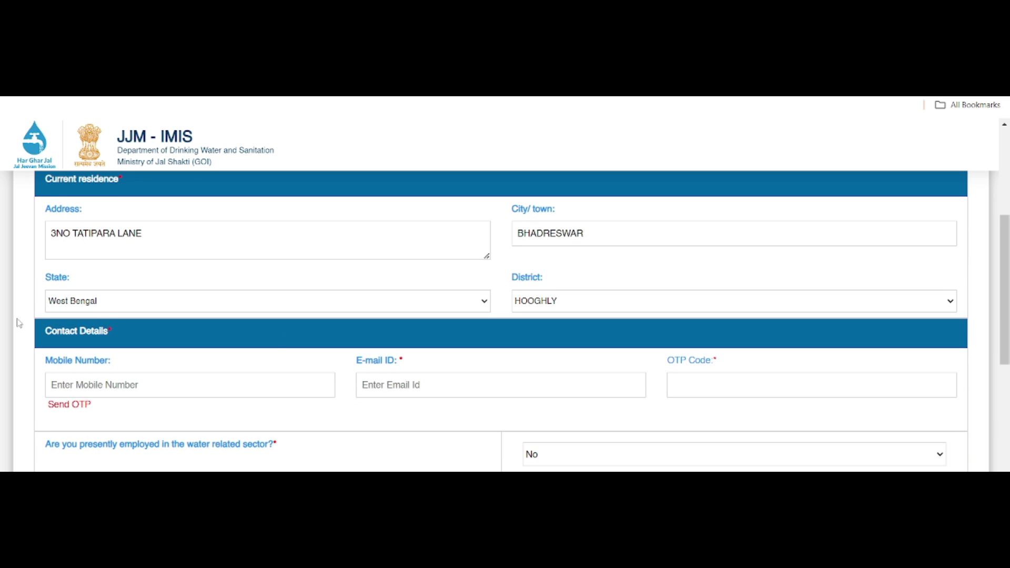
pyautogui.moveTo(48, 332); pyautogui.dragTo(125, 339)
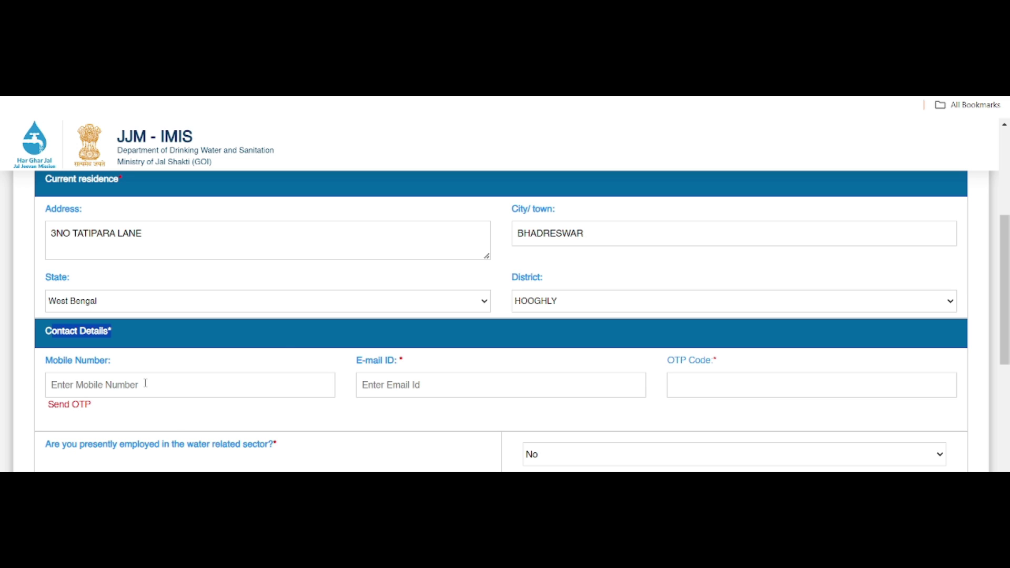
pyautogui.moveTo(45, 362); pyautogui.dragTo(109, 363)
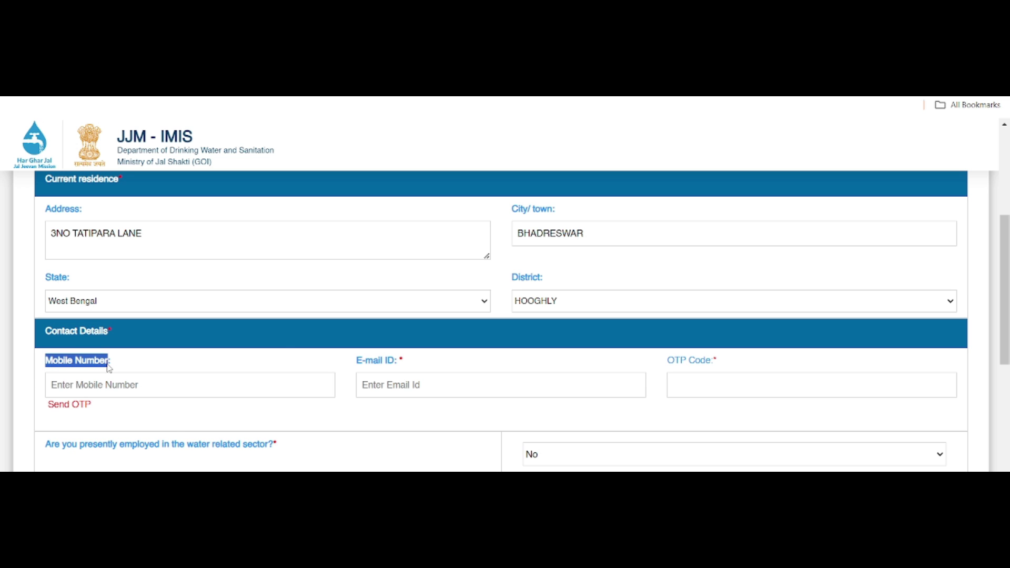
pyautogui.click(72, 384)
pyautogui.moveTo(357, 361); pyautogui.dragTo(396, 363)
pyautogui.click(396, 380)
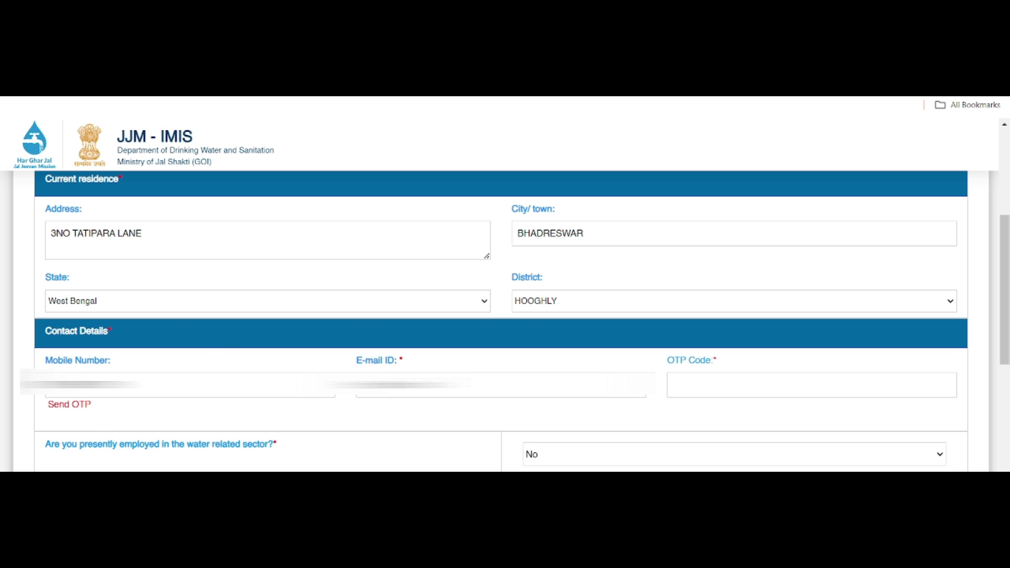
pyautogui.hotkey('ctrl', 'v')
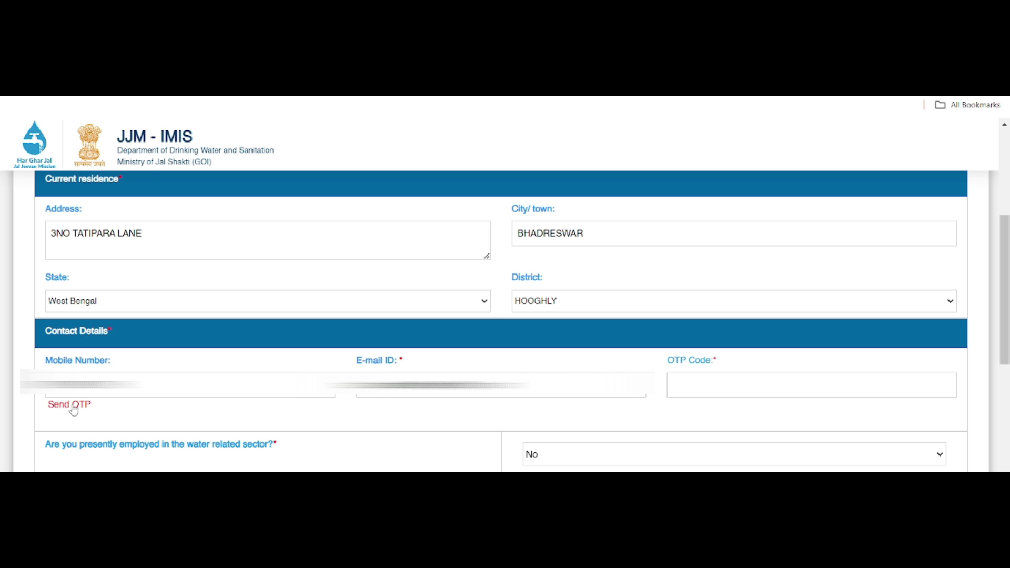
# Send the OTP and verify the received code so it shows OTP Matched.
pyautogui.click(74, 406)
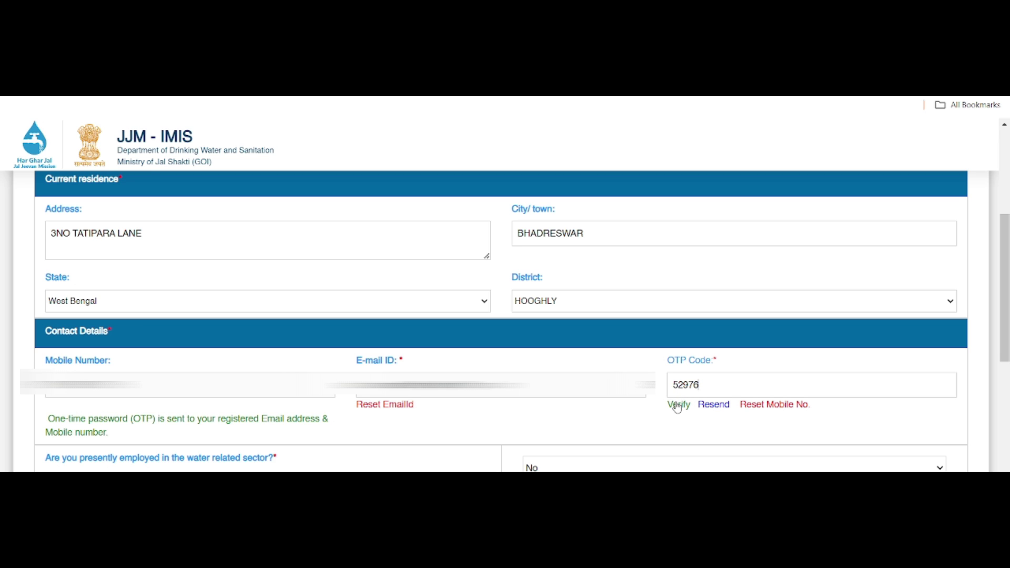
pyautogui.click(678, 405)
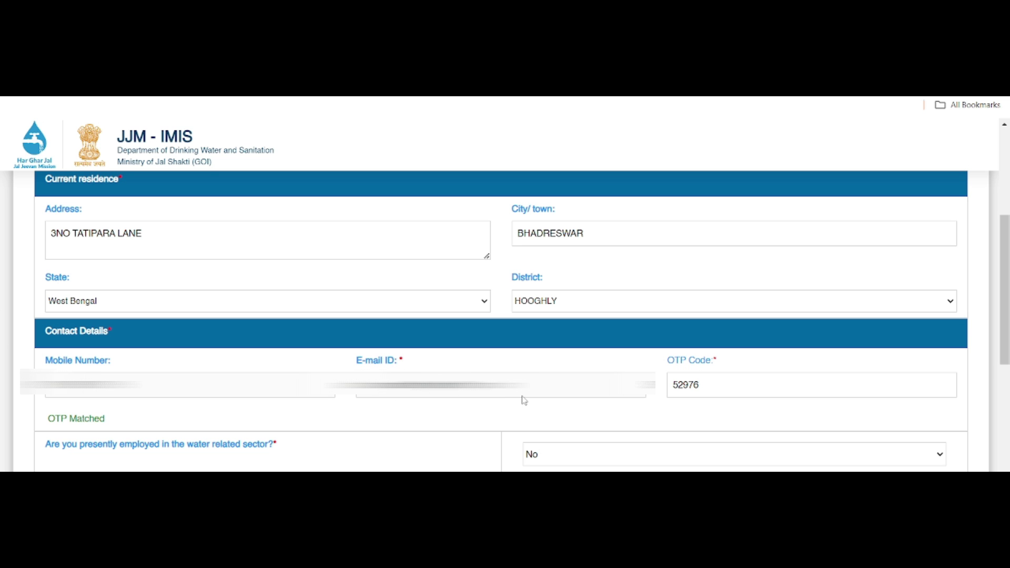
pyautogui.scroll(-5, 524, 401)
# Answer No to water-sector employment and enter 0 years of experience.
pyautogui.moveTo(45, 205); pyautogui.dragTo(284, 217)
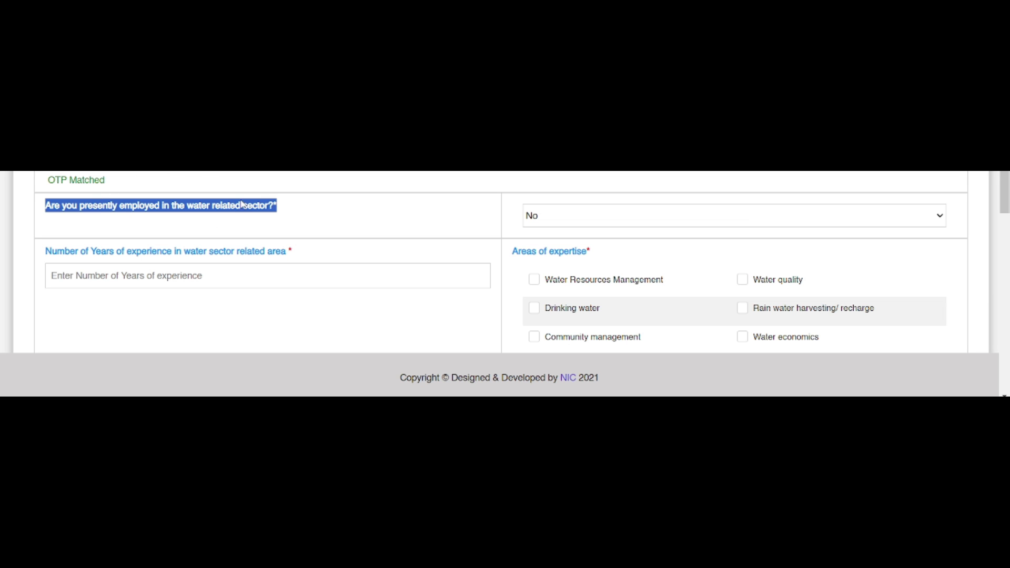
pyautogui.click(649, 220)
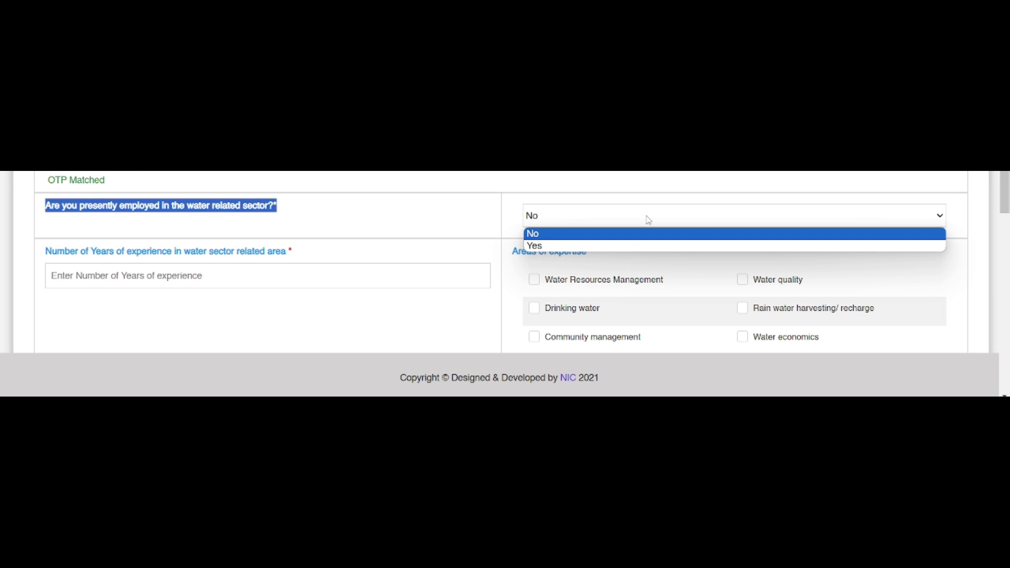
pyautogui.click(531, 236)
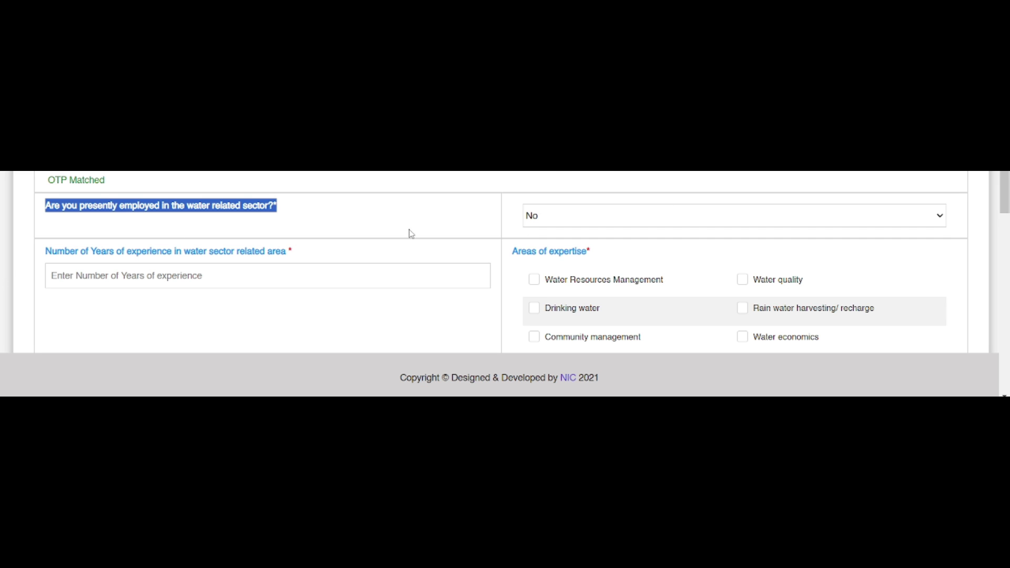
pyautogui.moveTo(47, 252); pyautogui.dragTo(293, 260)
pyautogui.click(356, 254)
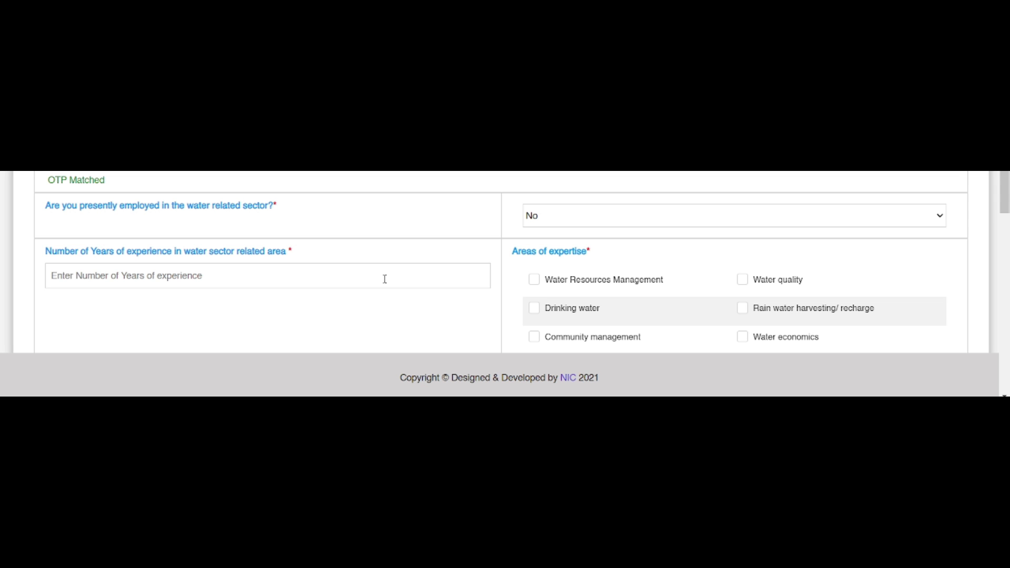
pyautogui.click(116, 276)
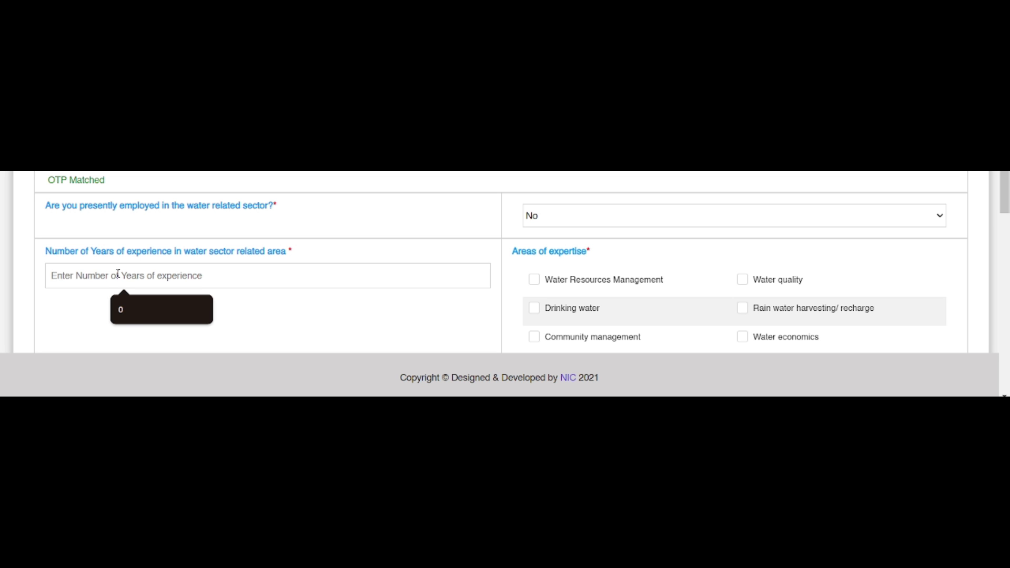
pyautogui.write('0')
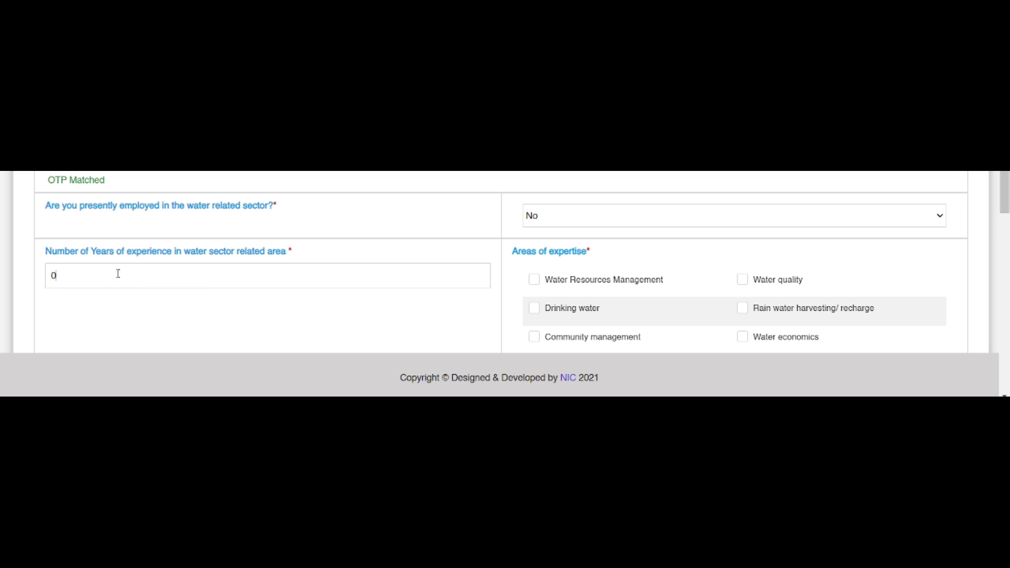
pyautogui.scroll(-3, 480, 208)
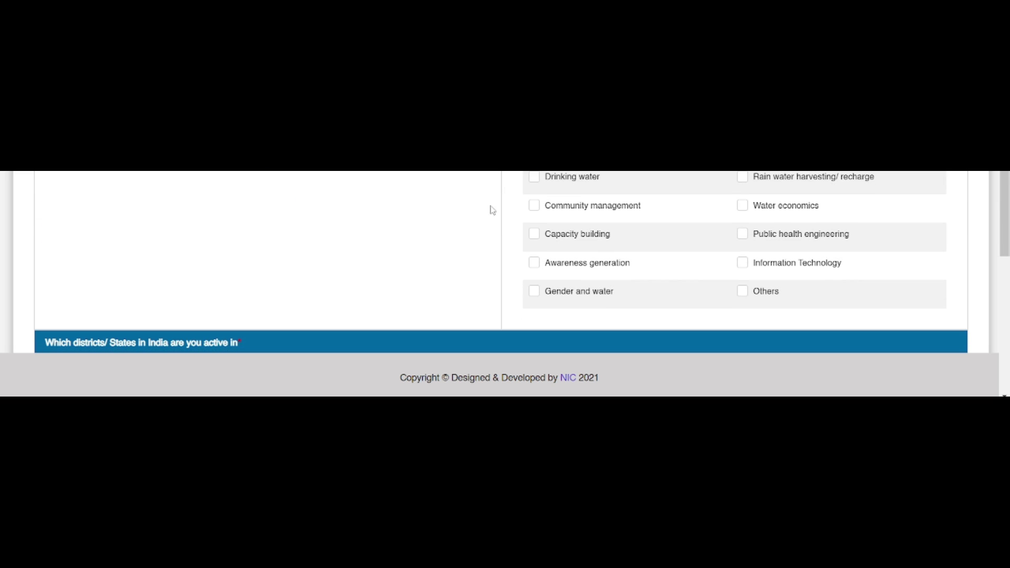
# Tick Others under Areas of expertise and specify it as CCA.
pyautogui.moveTo(518, 189); pyautogui.dragTo(590, 197)
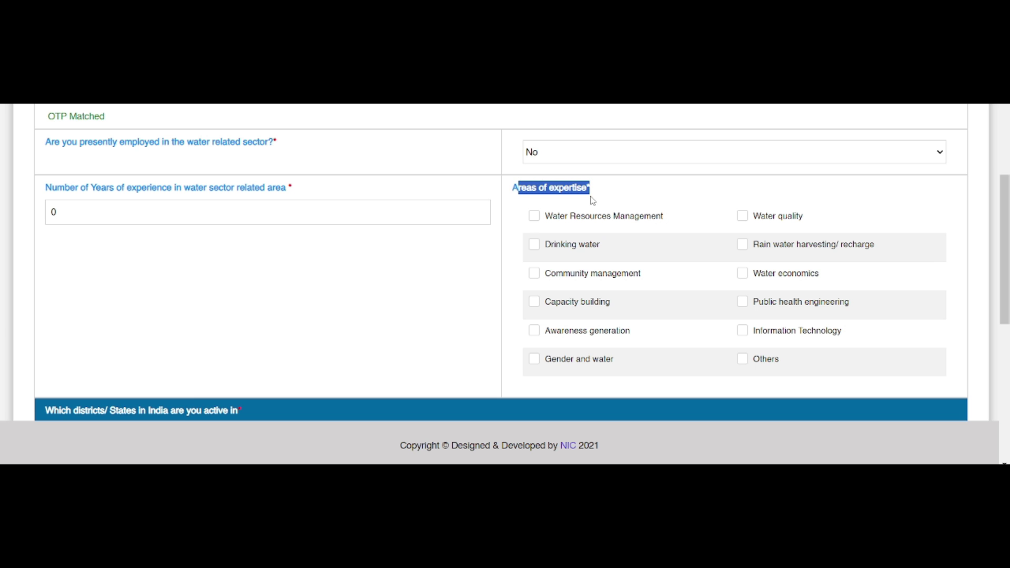
pyautogui.click(617, 191)
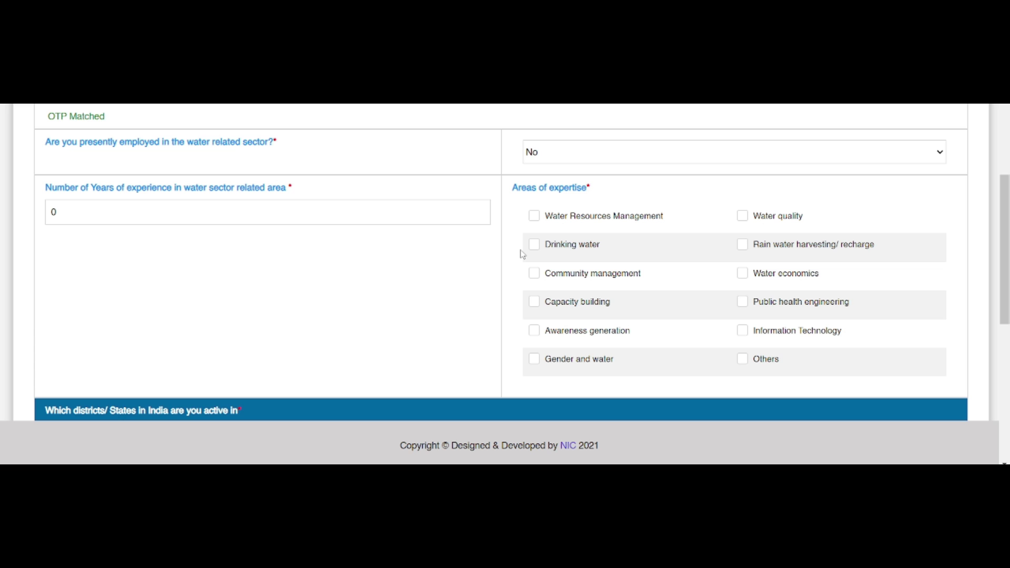
pyautogui.click(742, 358)
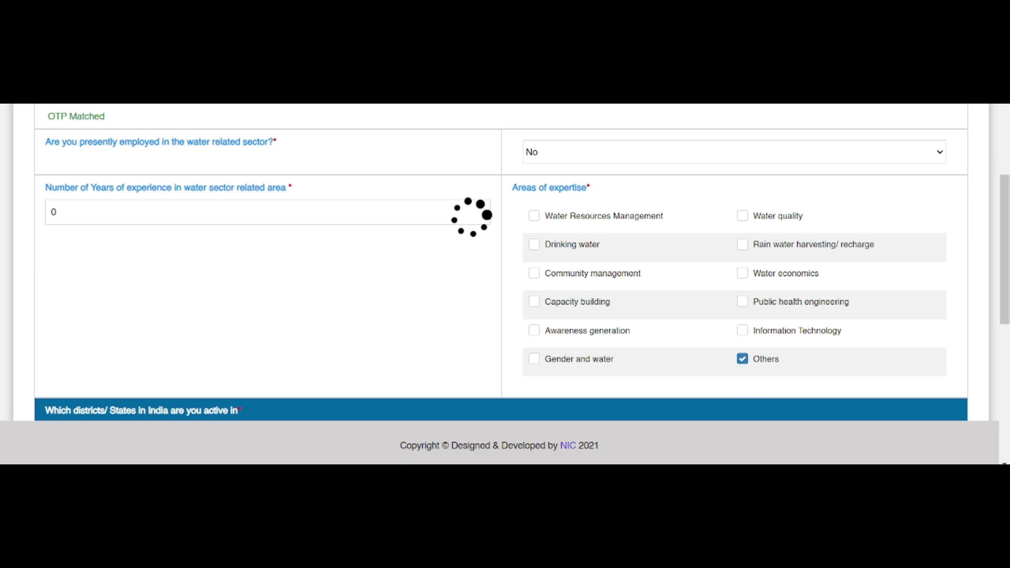
pyautogui.scroll(-1, 572, 329)
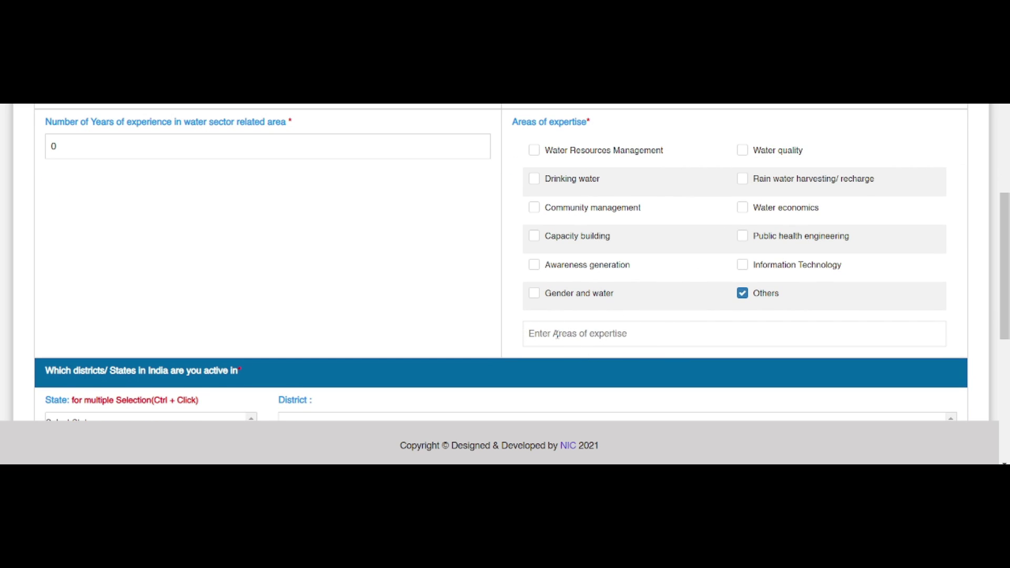
pyautogui.click(558, 334)
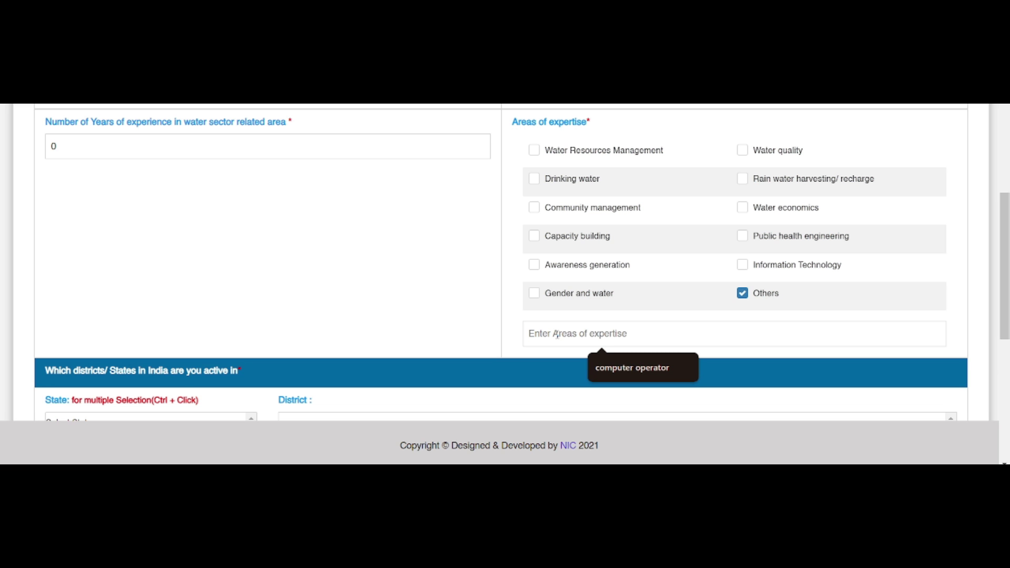
pyautogui.write('c')
pyautogui.press('BackSpace')
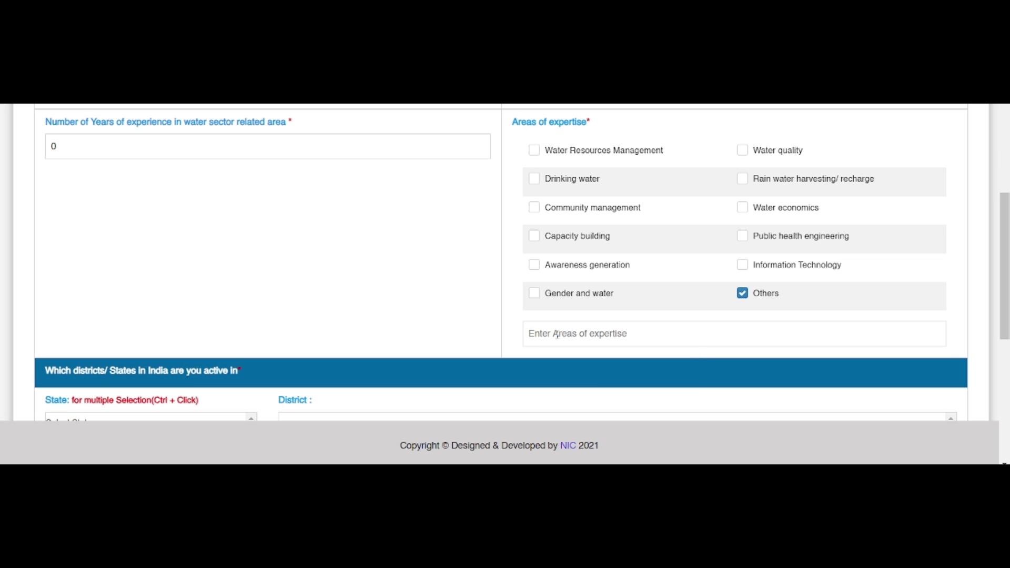
pyautogui.press('capslock')
pyautogui.write('CCA')
pyautogui.scroll(-4, 505, 318)
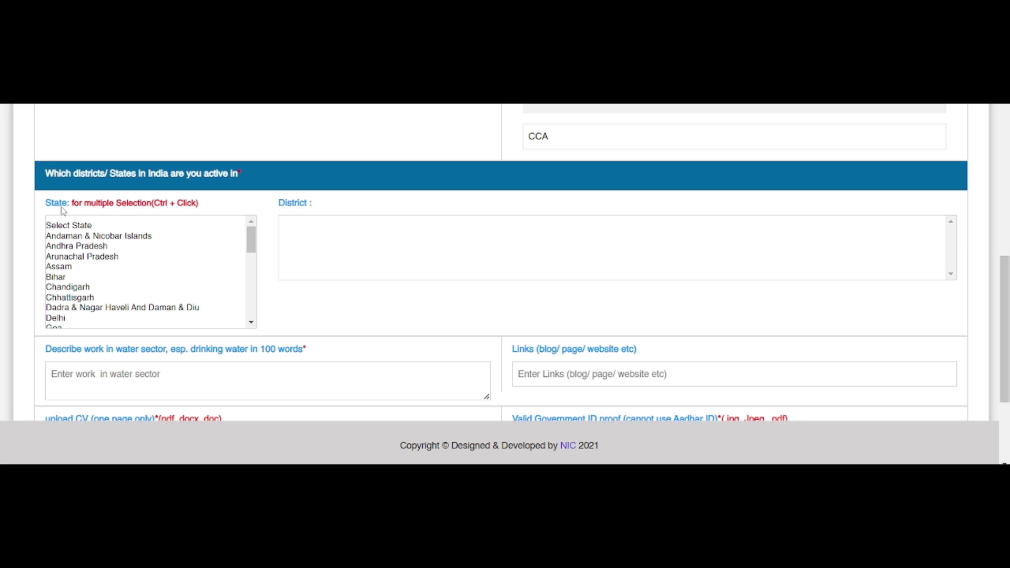
# Pick West Bengal from the State list to load its district checkboxes.
pyautogui.moveTo(251, 240); pyautogui.dragTo(261, 319)
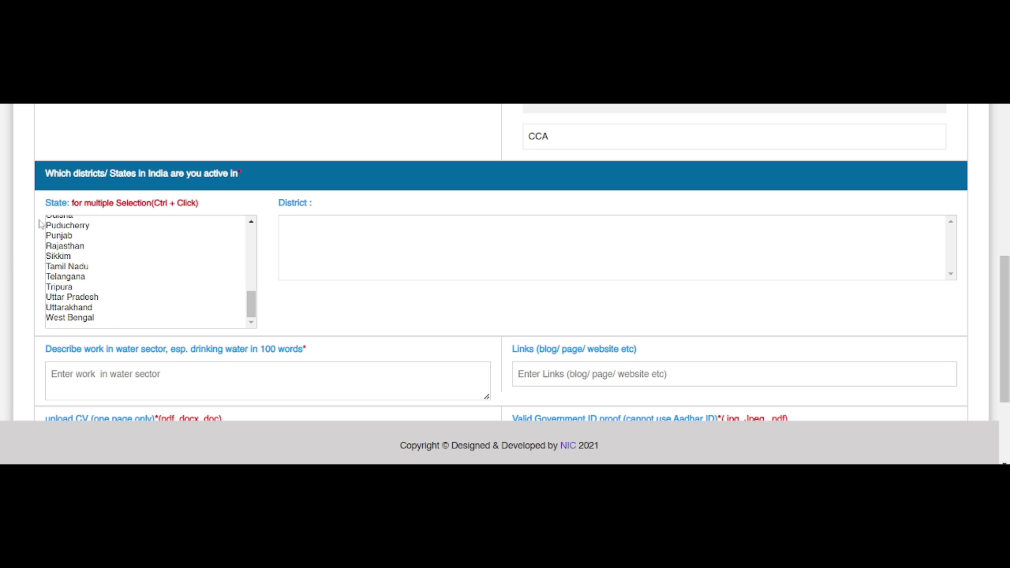
pyautogui.click(75, 320)
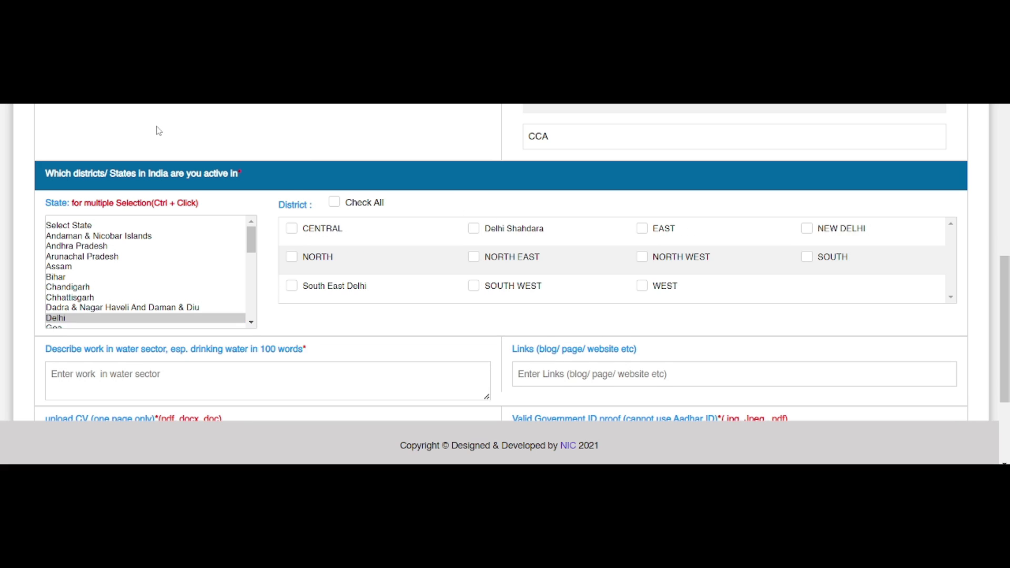
pyautogui.scroll(-5, 158, 310)
pyautogui.click(86, 319)
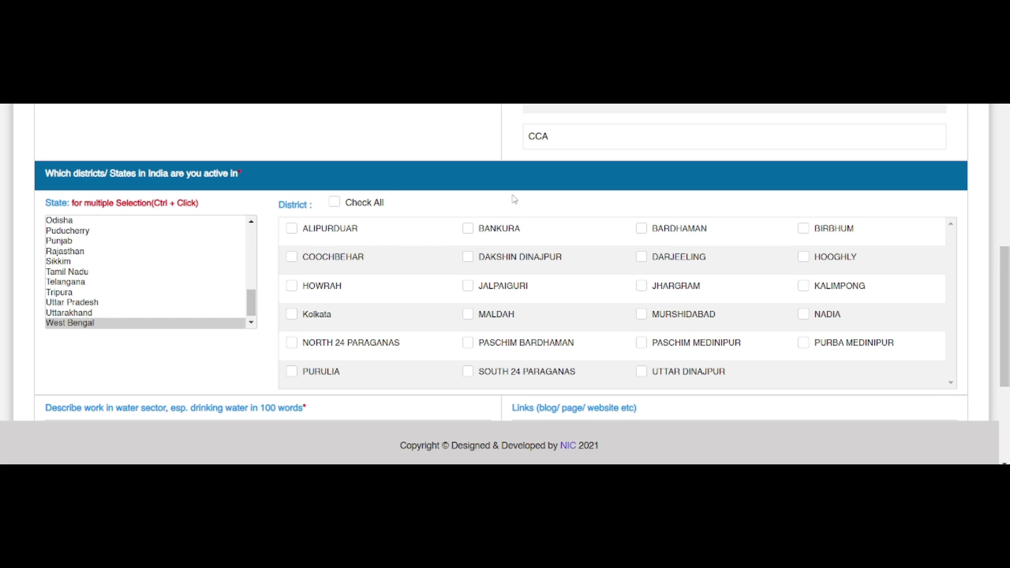
pyautogui.scroll(2, 440, 247)
pyautogui.scroll(-2, 420, 284)
# Clear all districts, then tick only HOOGHLY, Kolkata and HOWRAH.
pyautogui.click(337, 203)
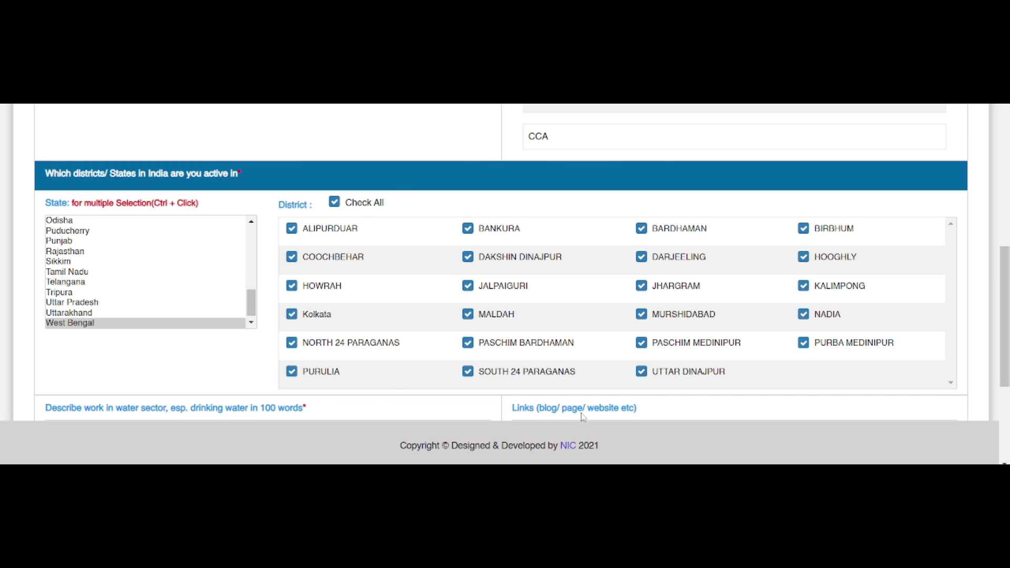
pyautogui.click(338, 207)
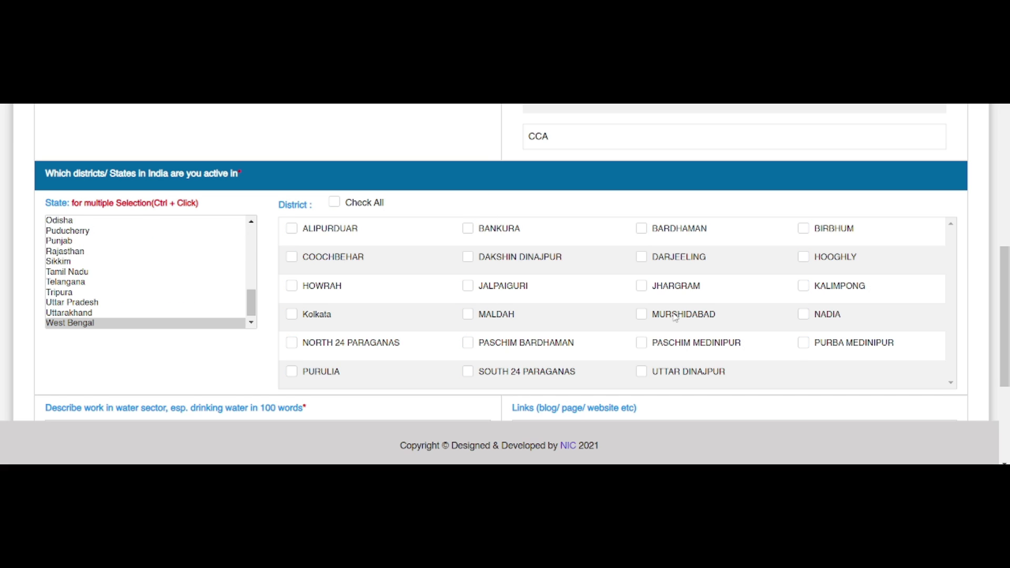
pyautogui.click(804, 263)
pyautogui.click(292, 315)
pyautogui.click(293, 287)
# Highlight the work description question and bring up the prepared notes in Notepad.
pyautogui.scroll(-2, 624, 316)
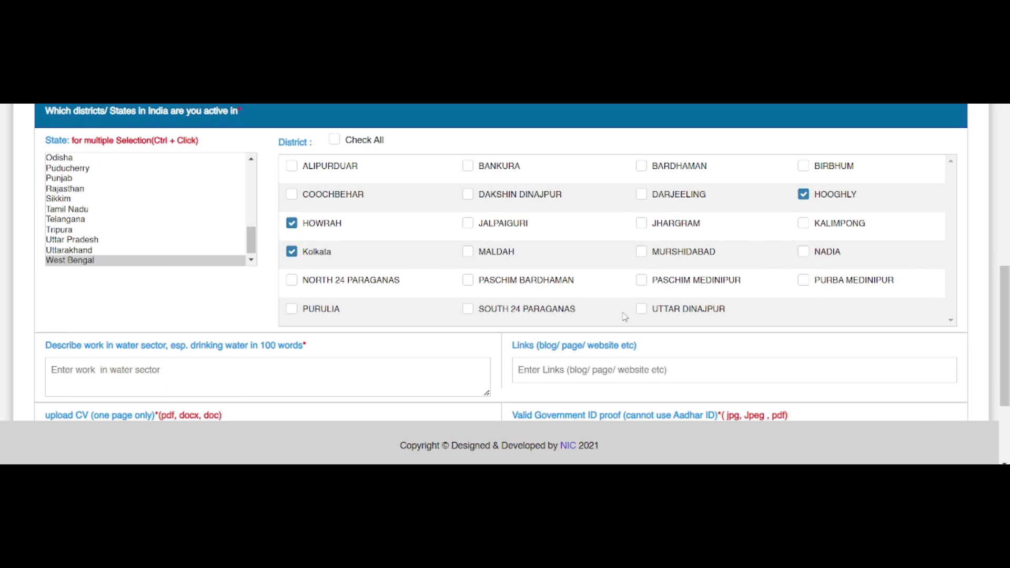
pyautogui.moveTo(51, 277); pyautogui.dragTo(316, 282)
pyautogui.click(353, 278)
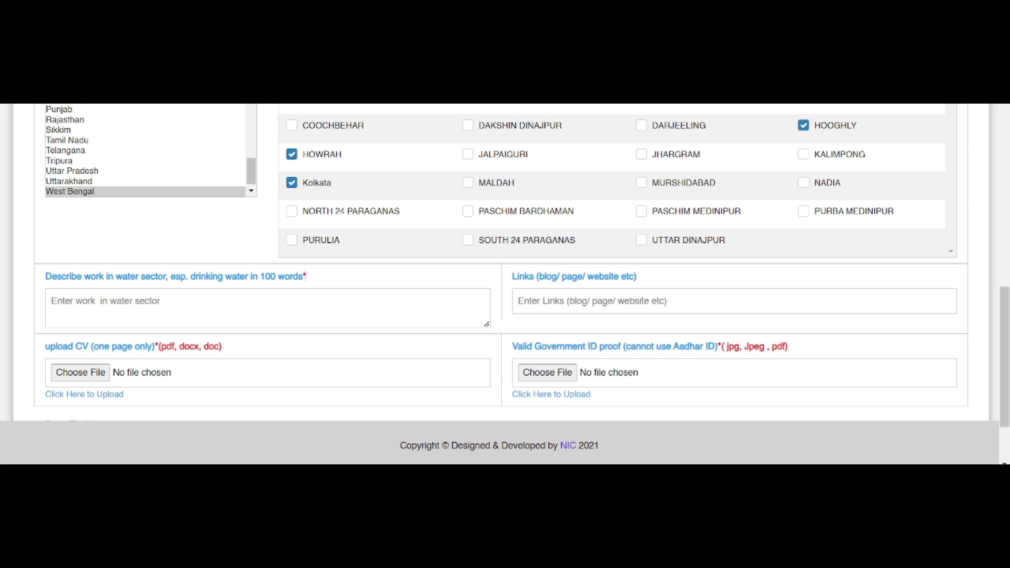
pyautogui.click(702, 460)
# Copy the full water-industry paragraph from Notepad and return to the form's work description box.
pyautogui.click(467, 170)
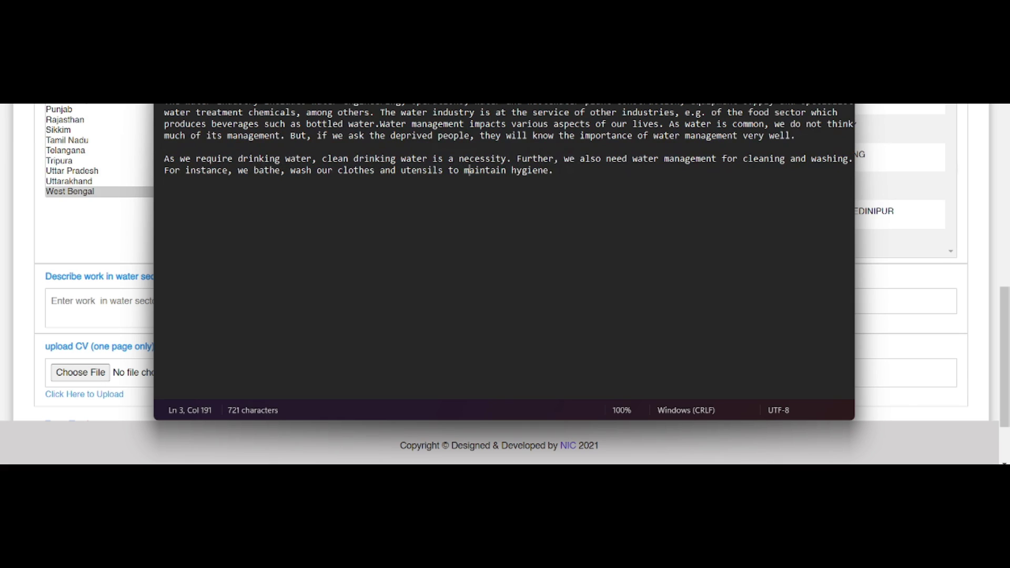
pyautogui.moveTo(164, 102); pyautogui.dragTo(563, 185)
pyautogui.rightClick(513, 196)
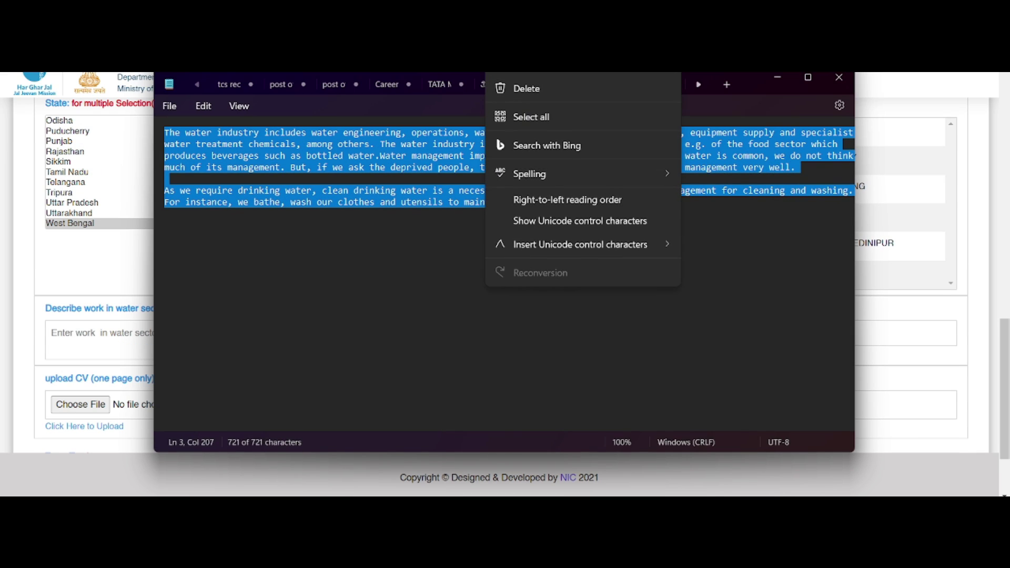
pyautogui.click(527, 48)
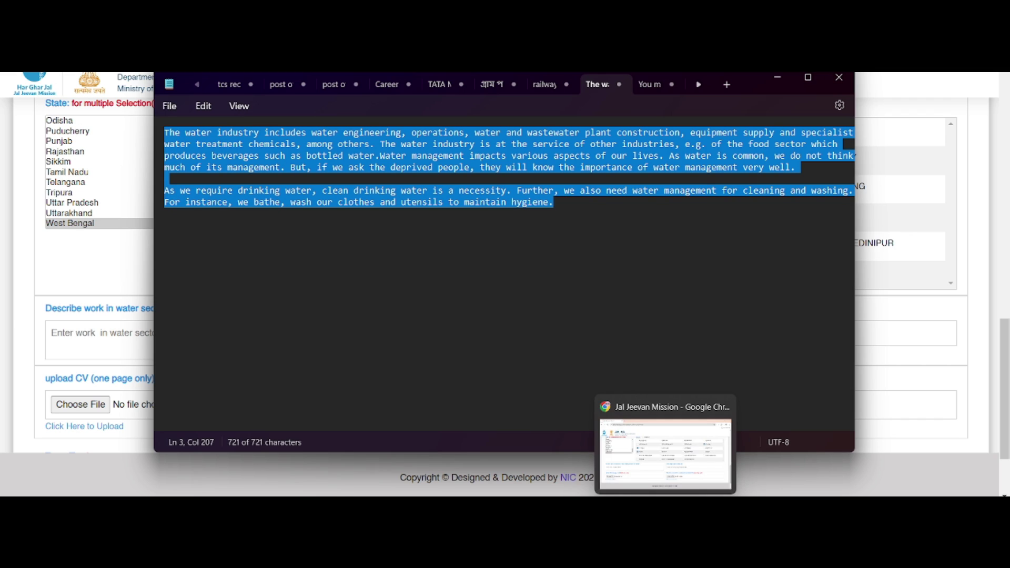
pyautogui.click(665, 525)
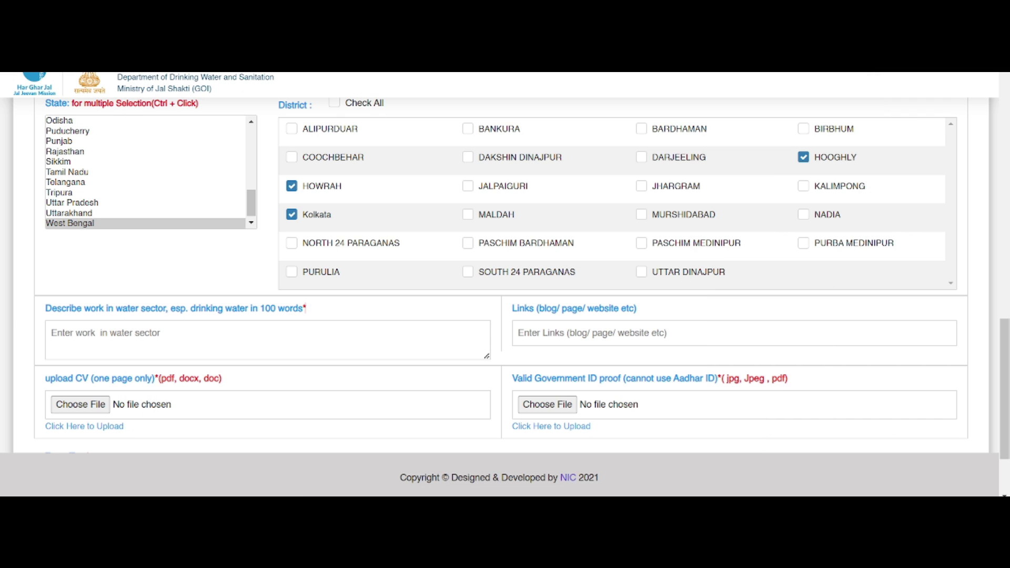
pyautogui.rightClick(83, 333)
# Paste the copied paragraph into the work description box and scroll through it.
pyautogui.click(109, 185)
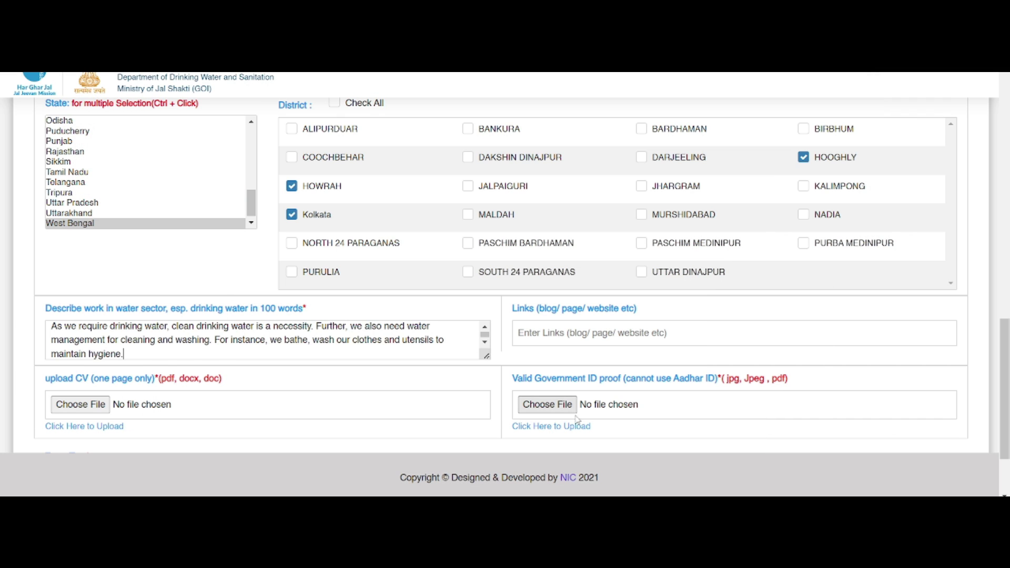
pyautogui.scroll(-3, 276, 350)
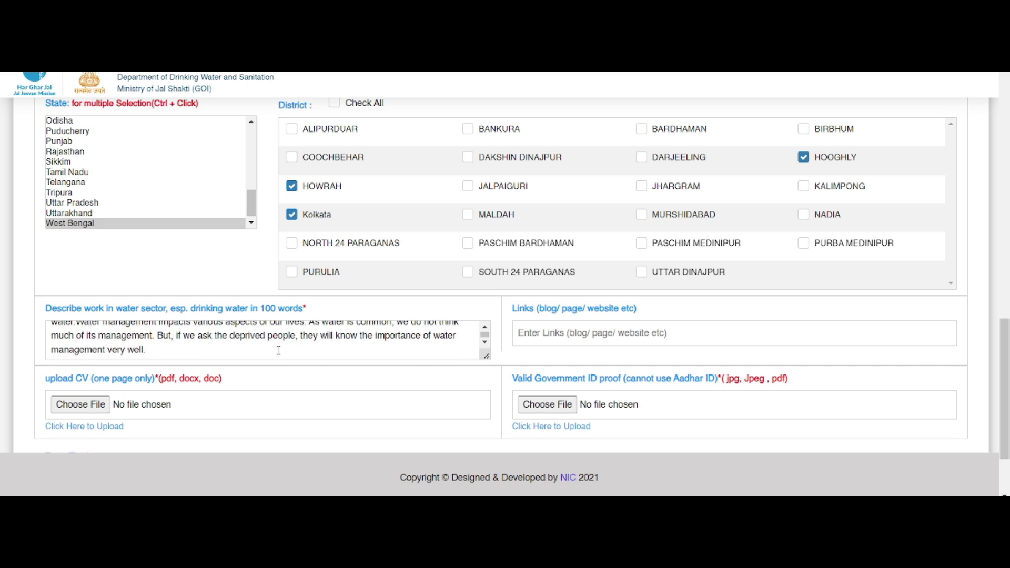
pyautogui.scroll(2, 290, 352)
pyautogui.scroll(1, 268, 371)
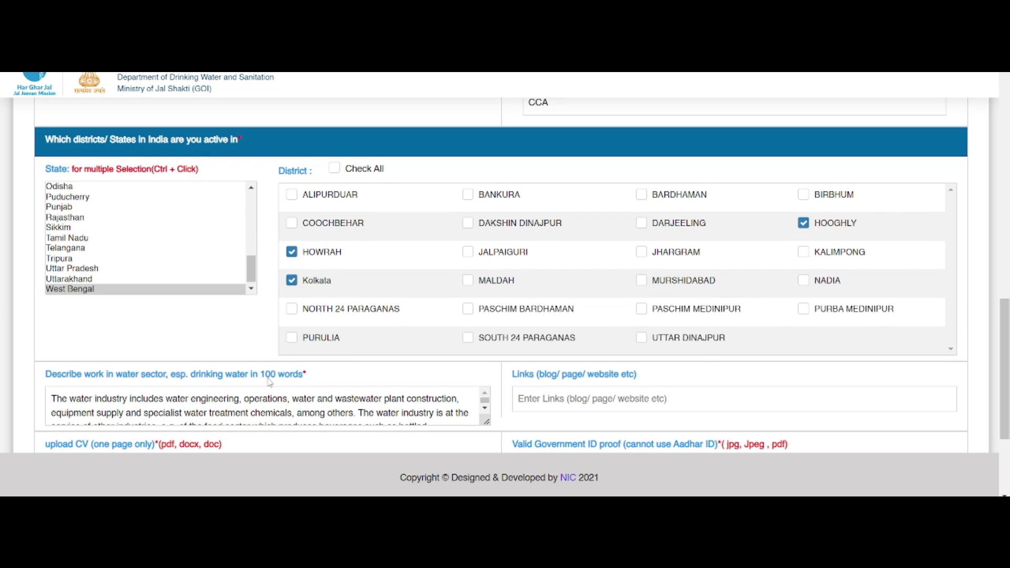
pyautogui.scroll(-1, 269, 376)
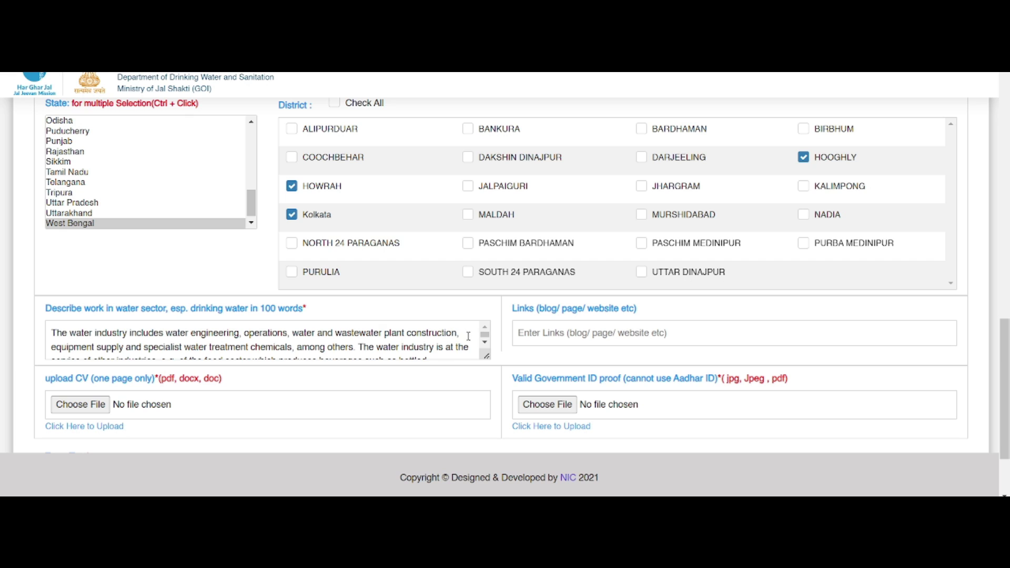
pyautogui.scroll(-3, 205, 351)
pyautogui.scroll(3, 233, 347)
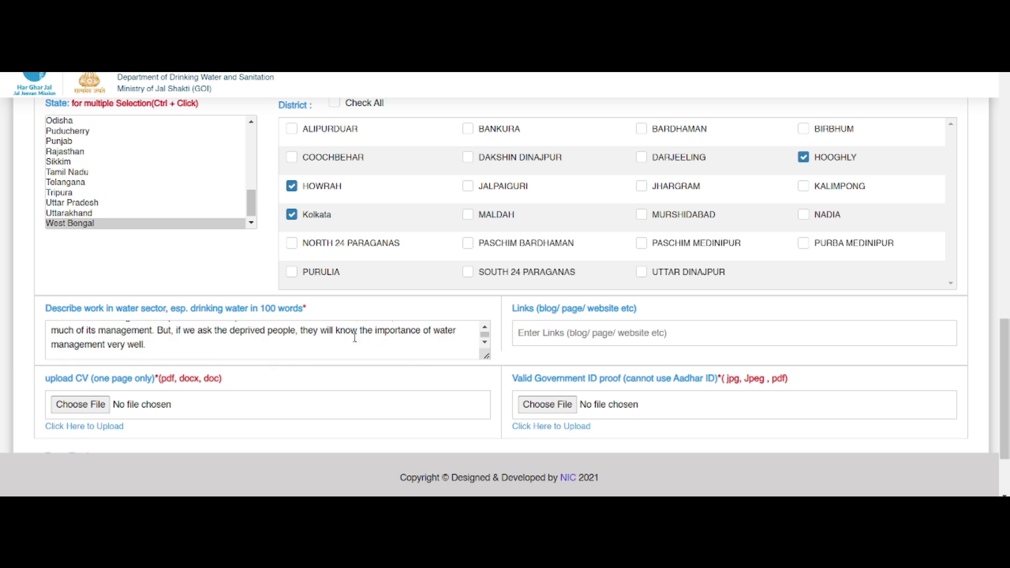
pyautogui.scroll(-3, 373, 342)
# Switch back to the notes and highlight the Links label for emphasis.
pyautogui.hotkey('alt', 'Tab')
pyautogui.click(473, 363)
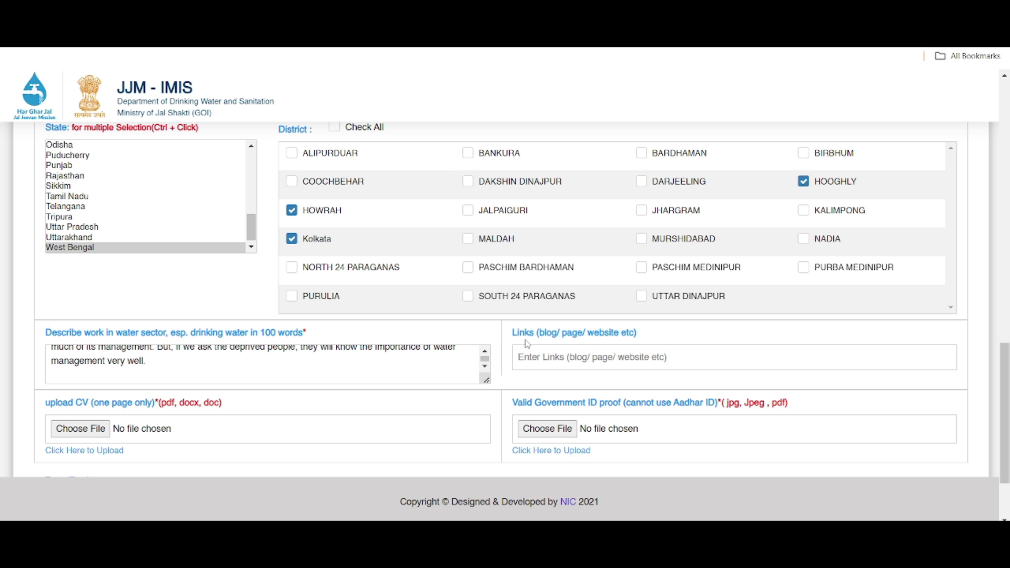
pyautogui.moveTo(517, 340); pyautogui.dragTo(634, 342)
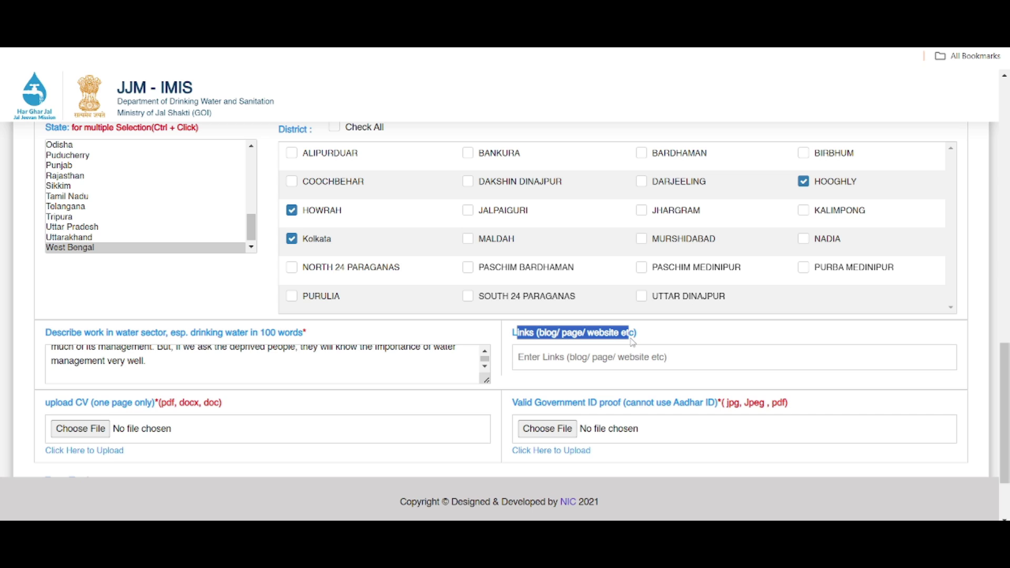
pyautogui.click(694, 336)
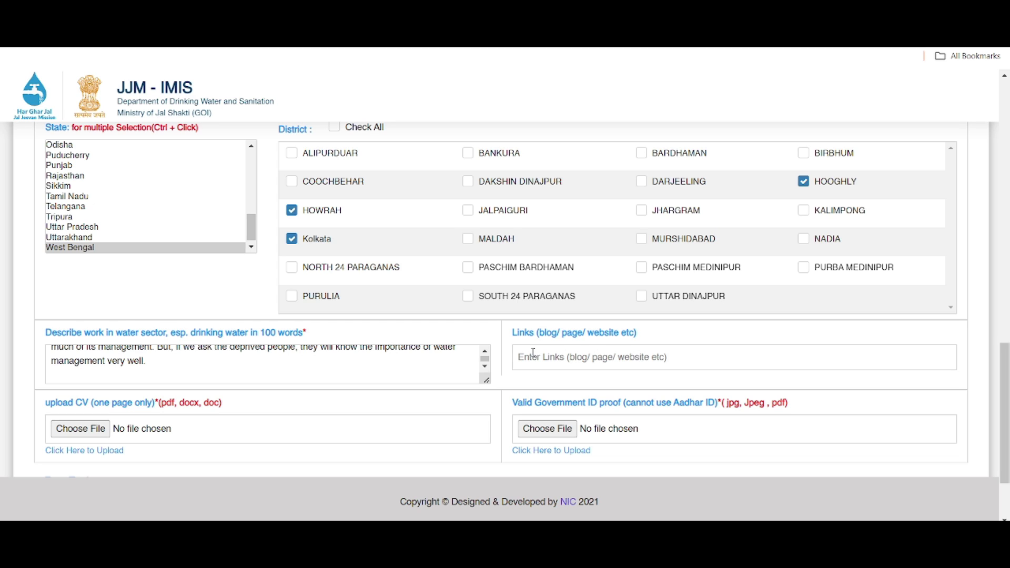
pyautogui.moveTo(519, 333); pyautogui.dragTo(644, 336)
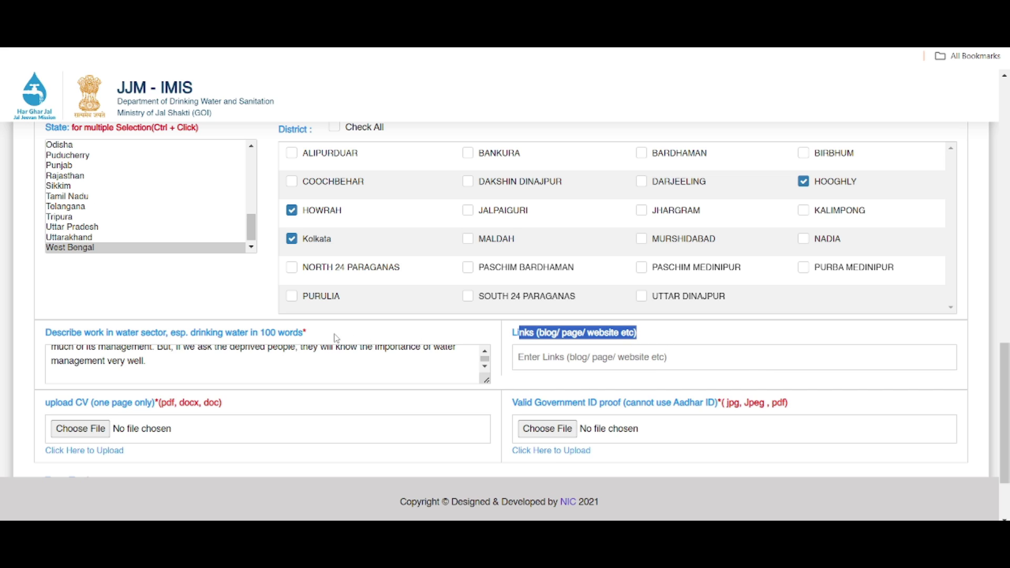
pyautogui.click(307, 336)
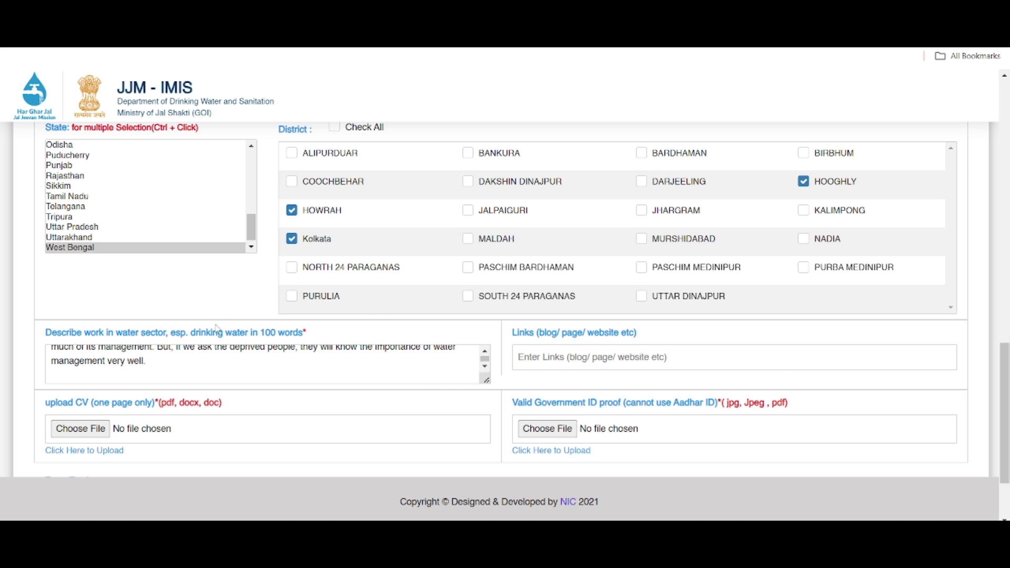
pyautogui.scroll(-2, 492, 351)
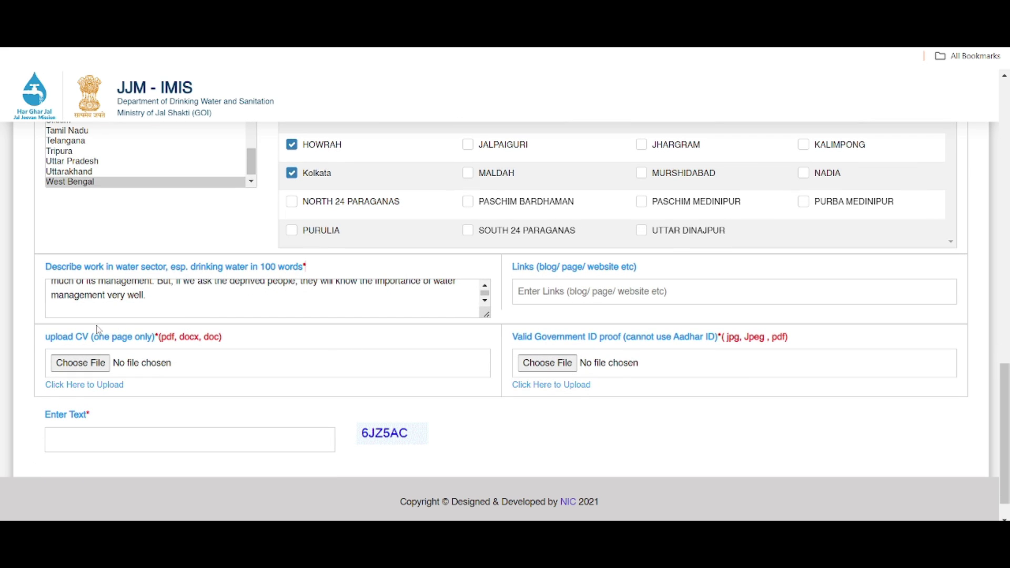
# Choose download.pdf for the upload CV field and upload it as the one-page CV.
pyautogui.moveTo(46, 338); pyautogui.dragTo(164, 346)
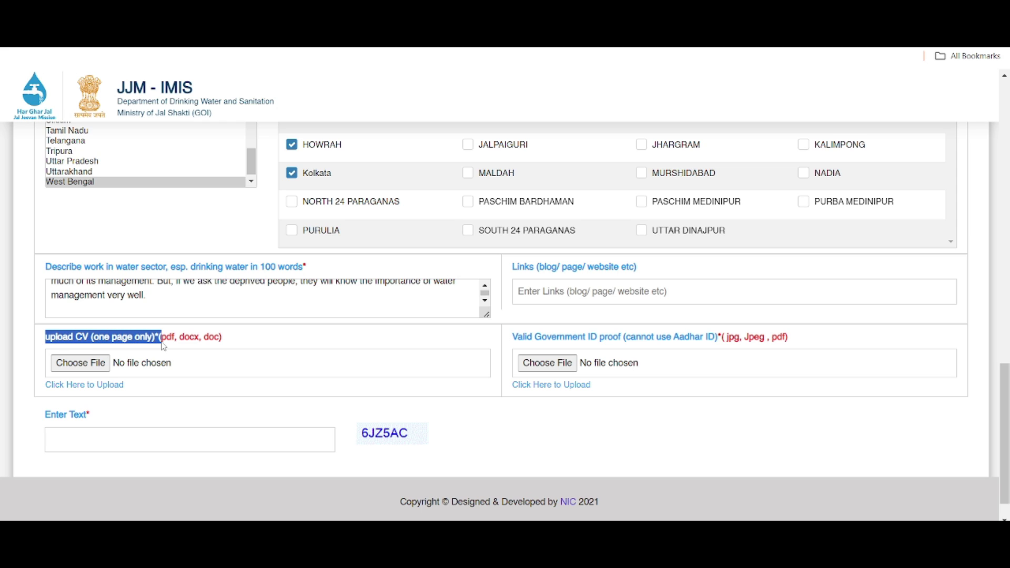
pyautogui.click(281, 351)
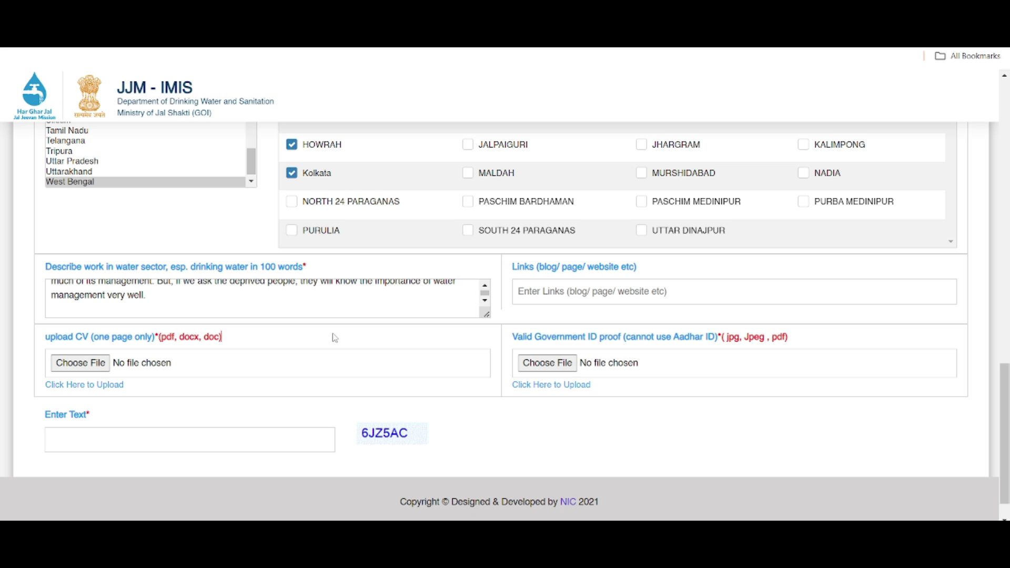
pyautogui.click(91, 365)
pyautogui.scroll(-6, 406, 278)
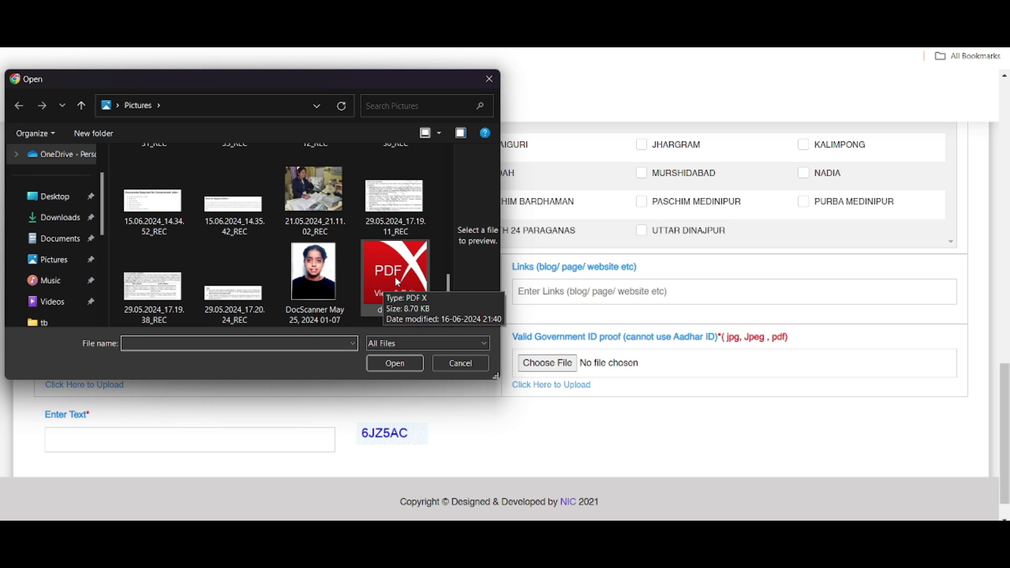
pyautogui.doubleClick(397, 280)
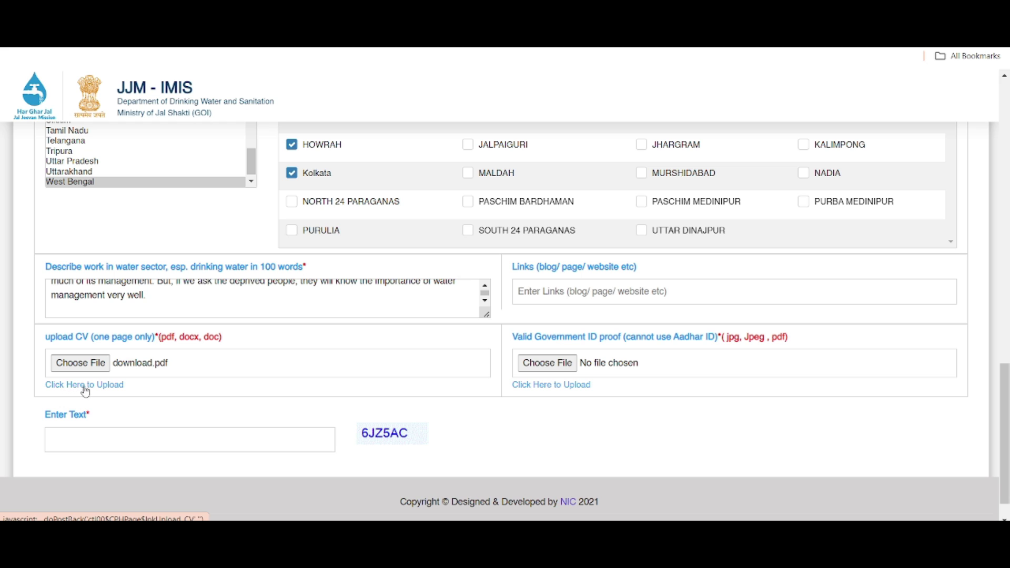
pyautogui.click(91, 389)
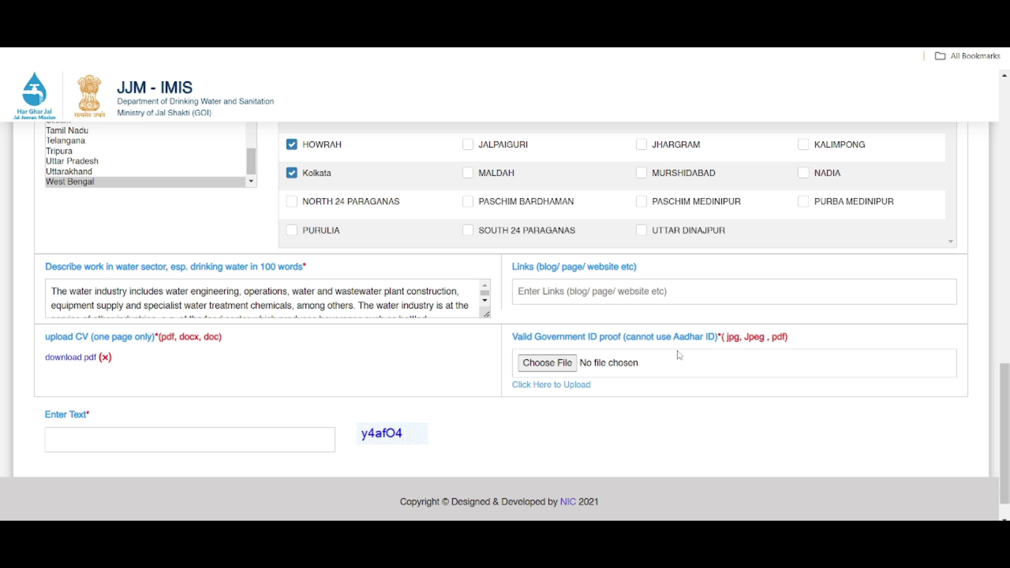
# Select download.pdf as the file for the Valid Government ID proof field.
pyautogui.moveTo(513, 338); pyautogui.dragTo(628, 348)
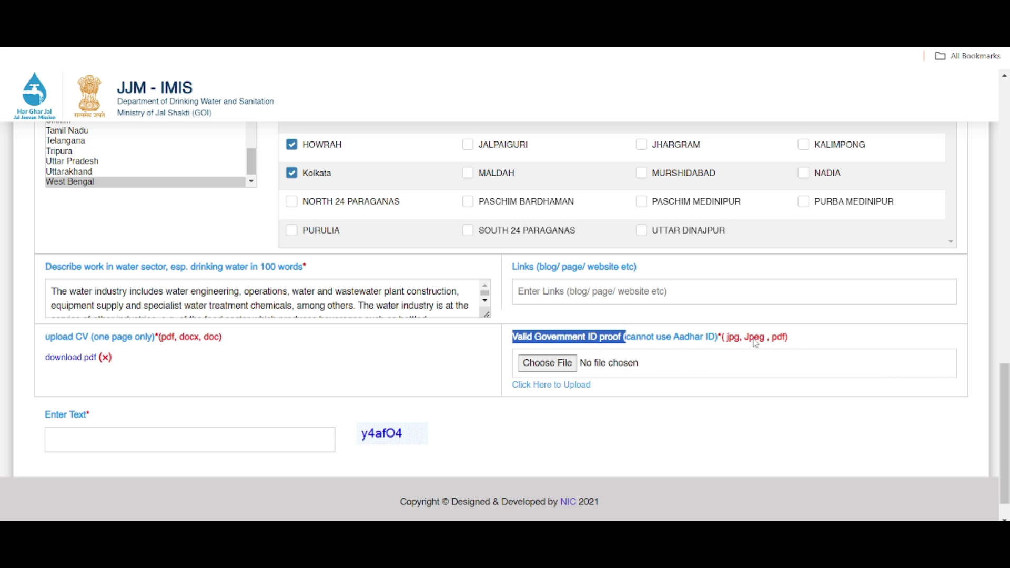
pyautogui.click(550, 368)
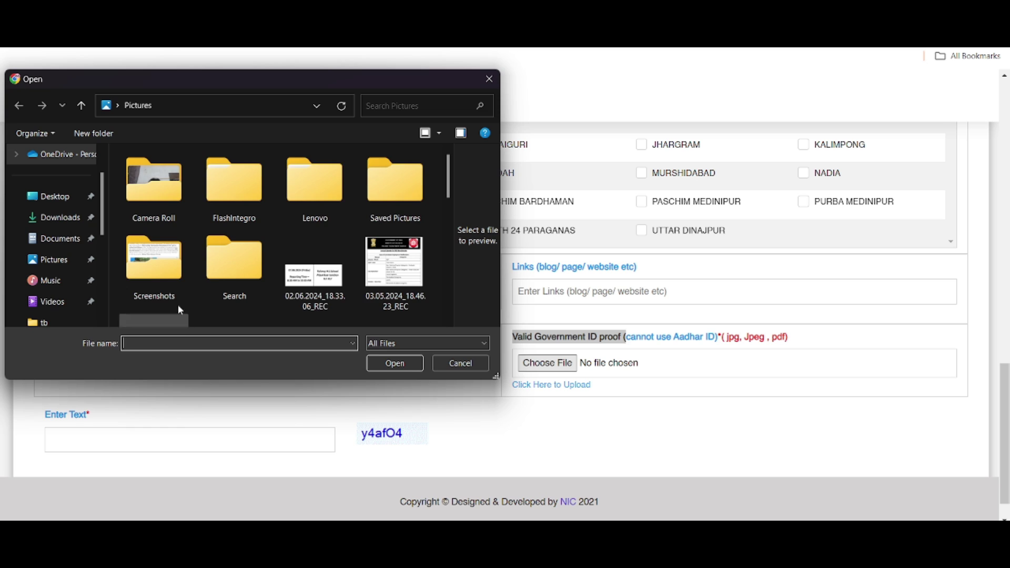
pyautogui.scroll(-3, 345, 275)
pyautogui.click(395, 276)
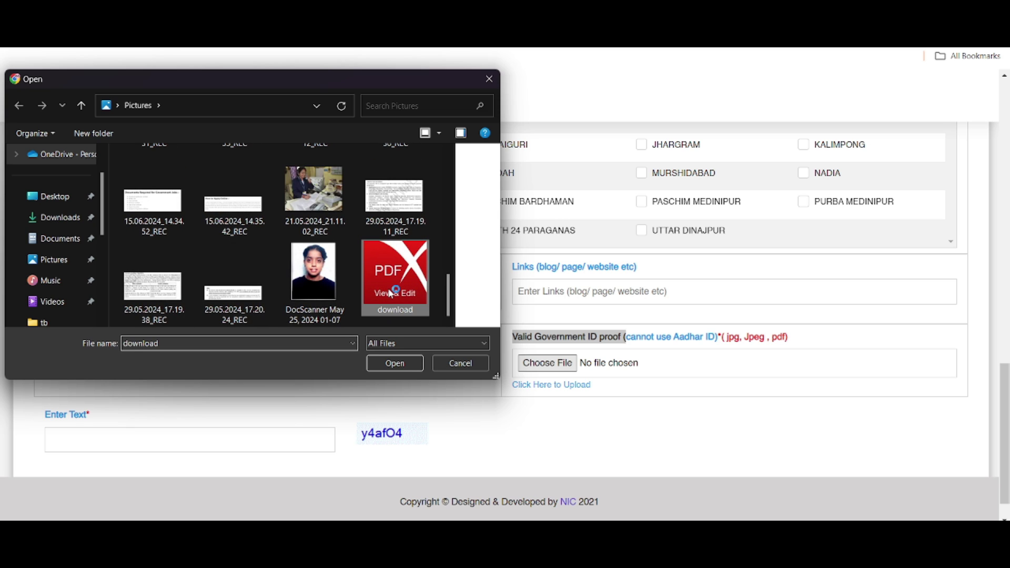
pyautogui.click(399, 365)
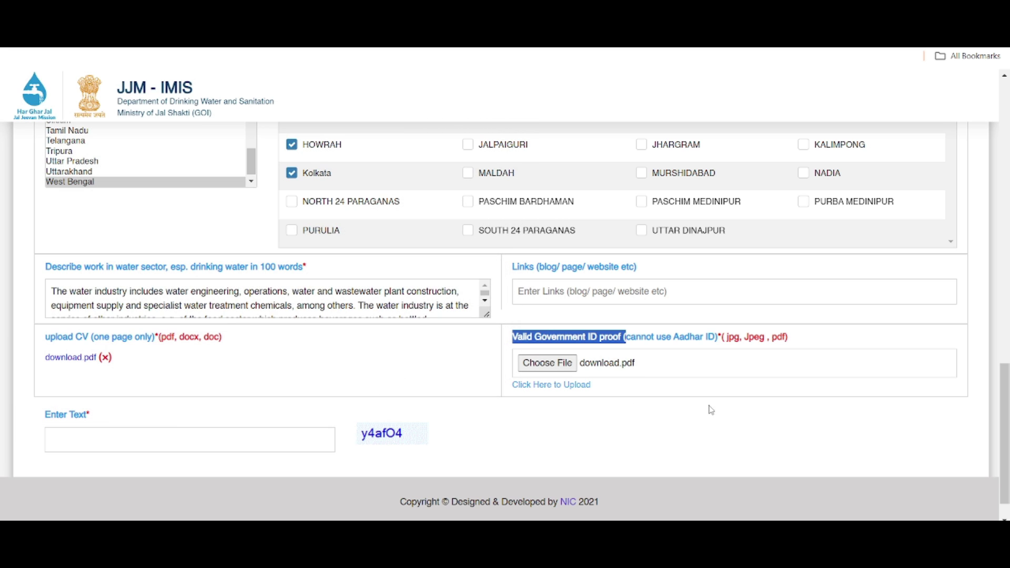
# Upload the chosen ID proof, enter the displayed captcha code, and submit the registration.
pyautogui.click(577, 386)
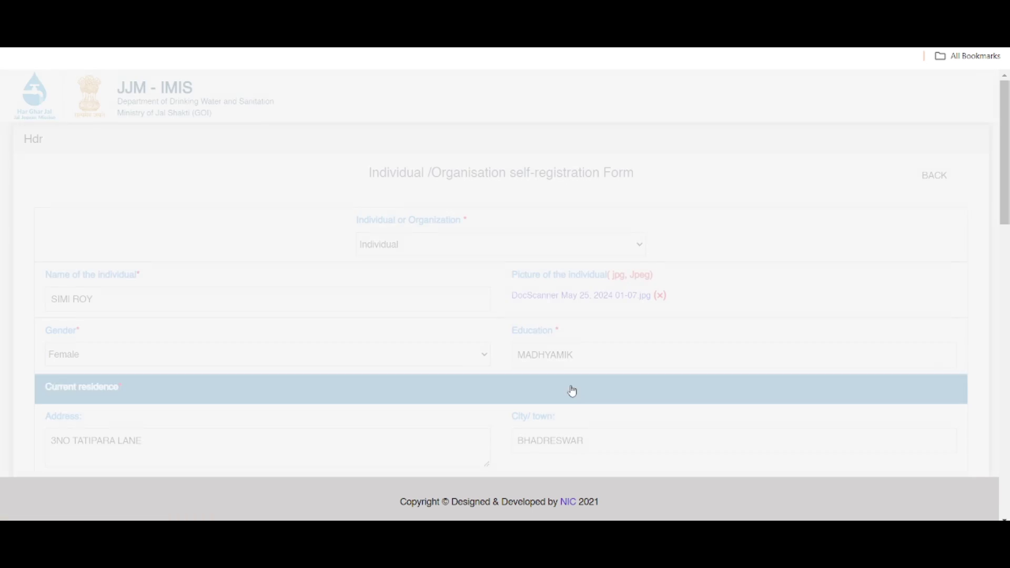
pyautogui.scroll(-15, 743, 367)
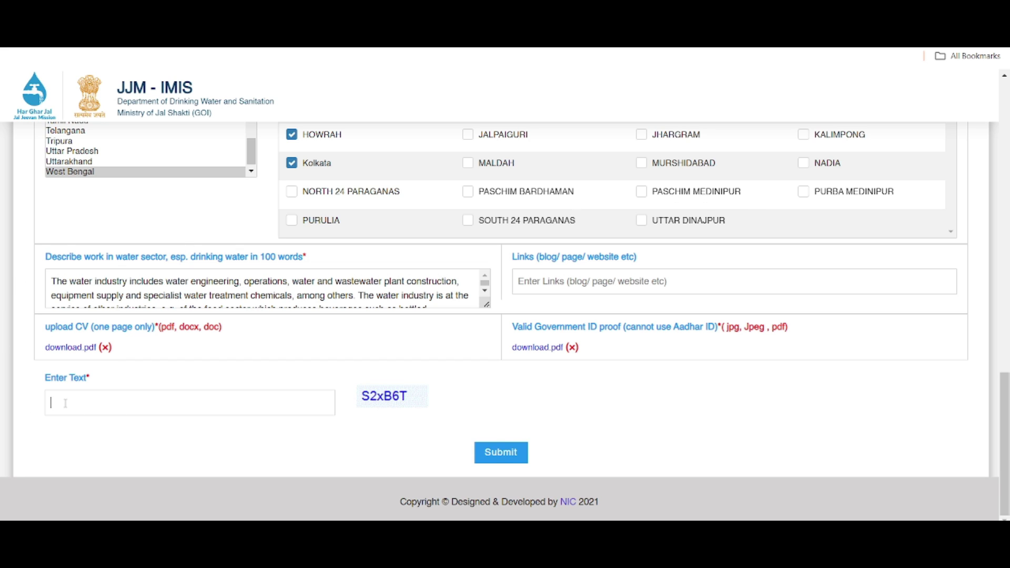
pyautogui.click(246, 393)
pyautogui.write('S2')
pyautogui.press('capslock')
pyautogui.write('x')
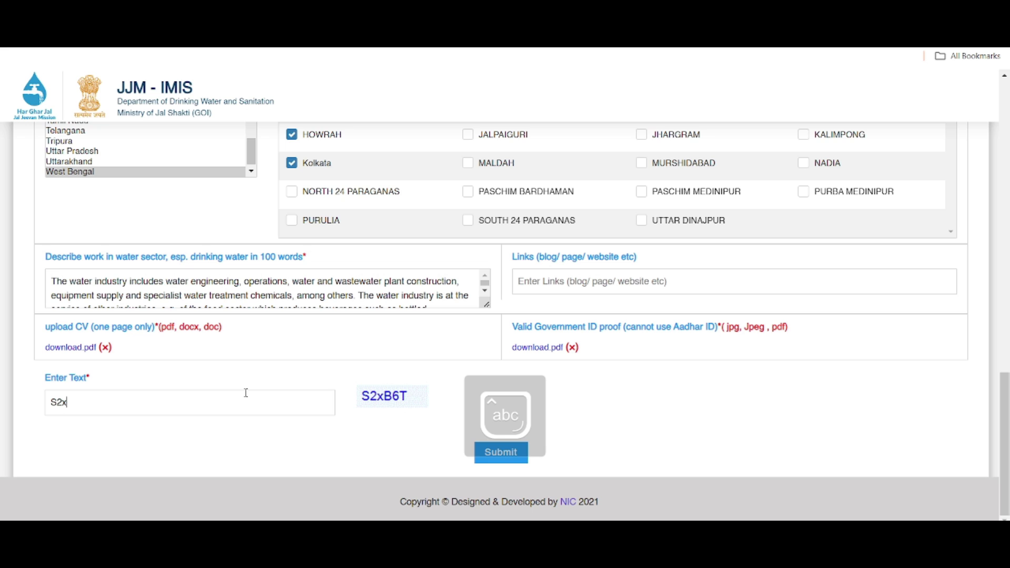
pyautogui.press('capslock')
pyautogui.write('B6T')
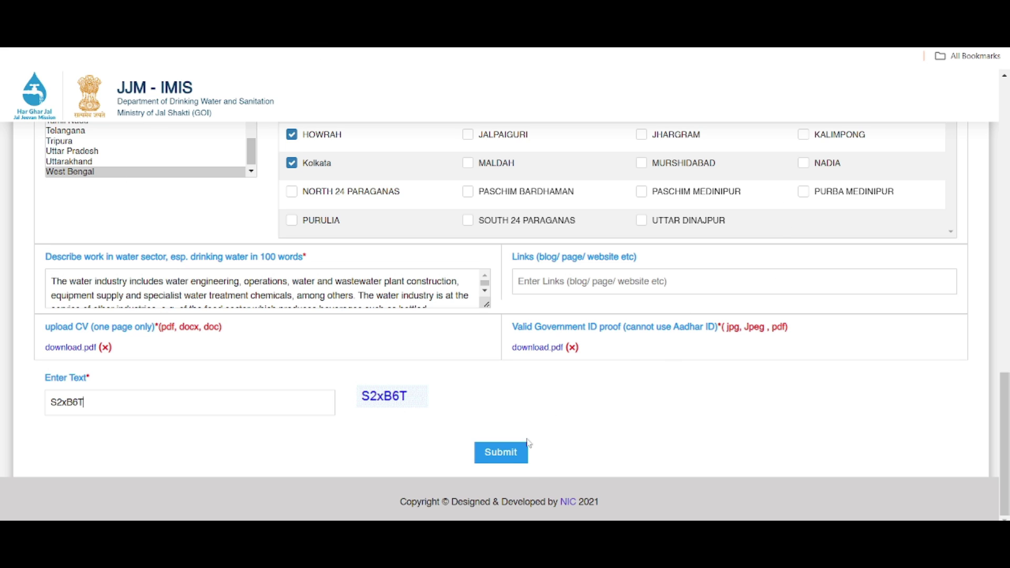
pyautogui.click(506, 453)
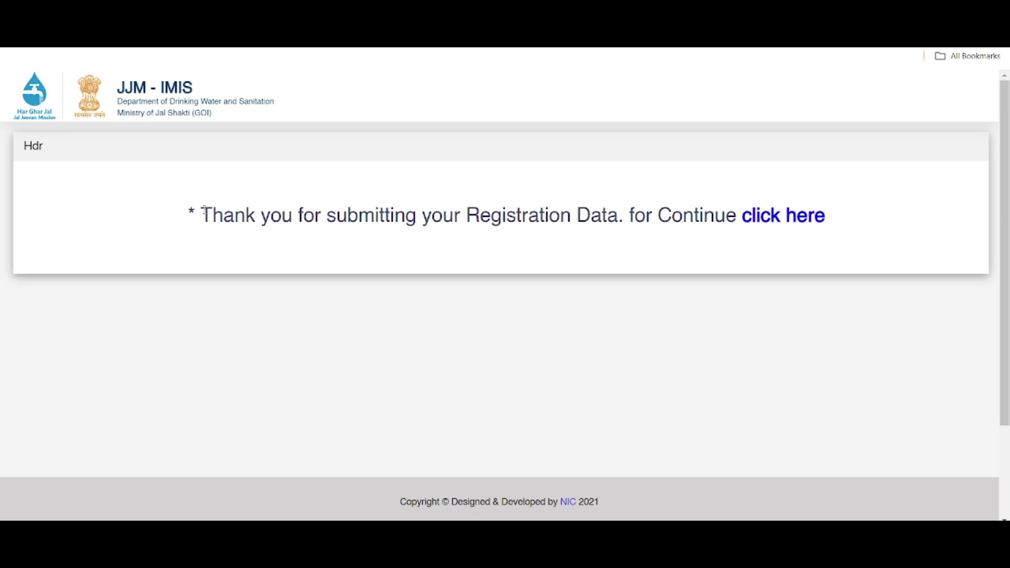
pyautogui.moveTo(202, 211); pyautogui.dragTo(620, 244)
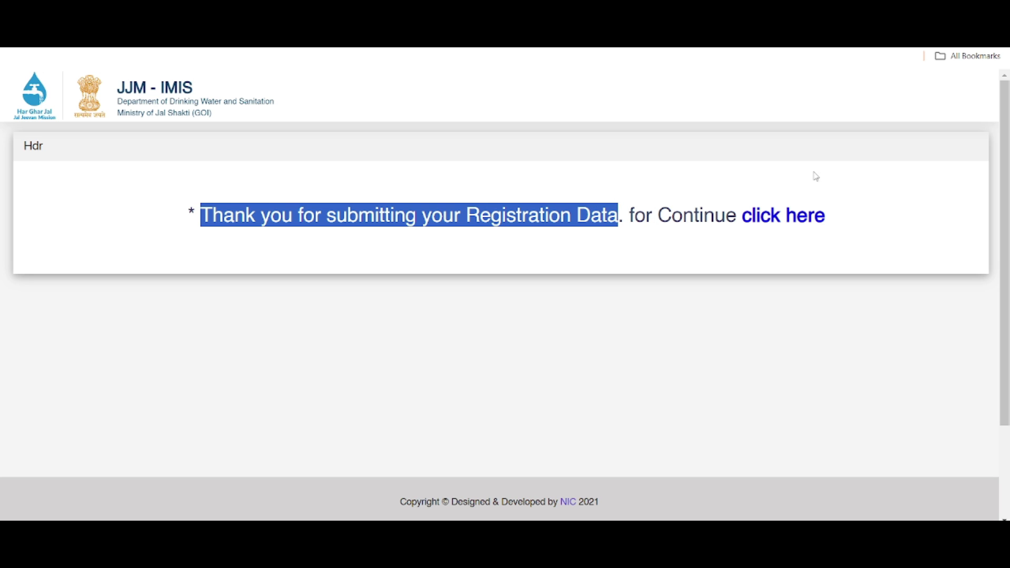
pyautogui.click(231, 288)
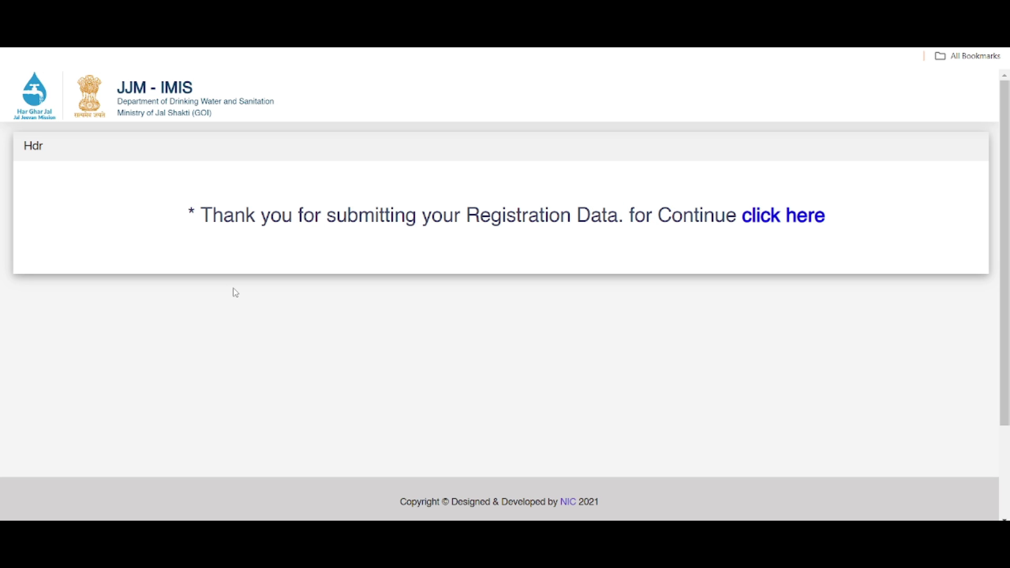